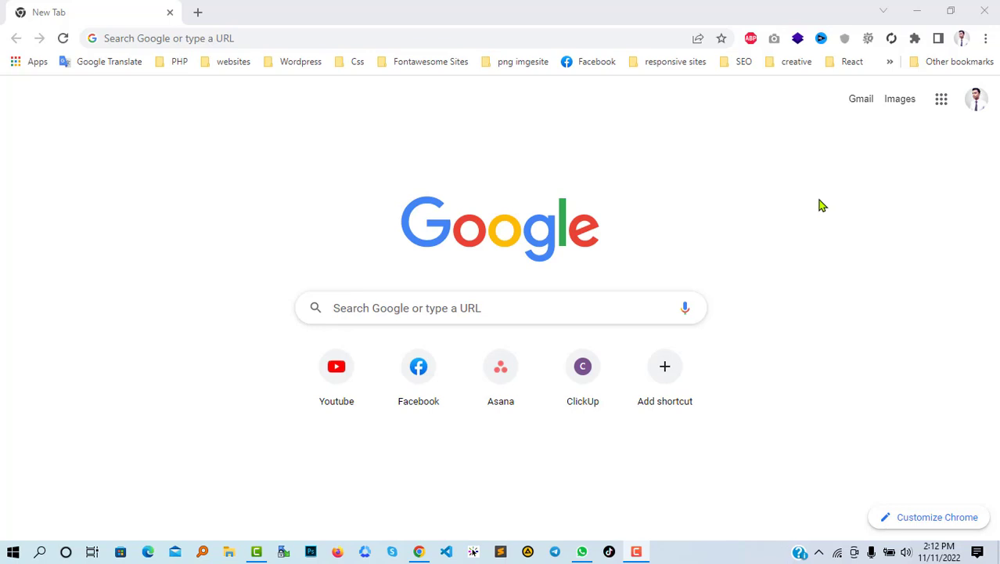
# Open YouTube and go to the channel's dashboard in YouTube Studio
pyautogui.click(342, 395)
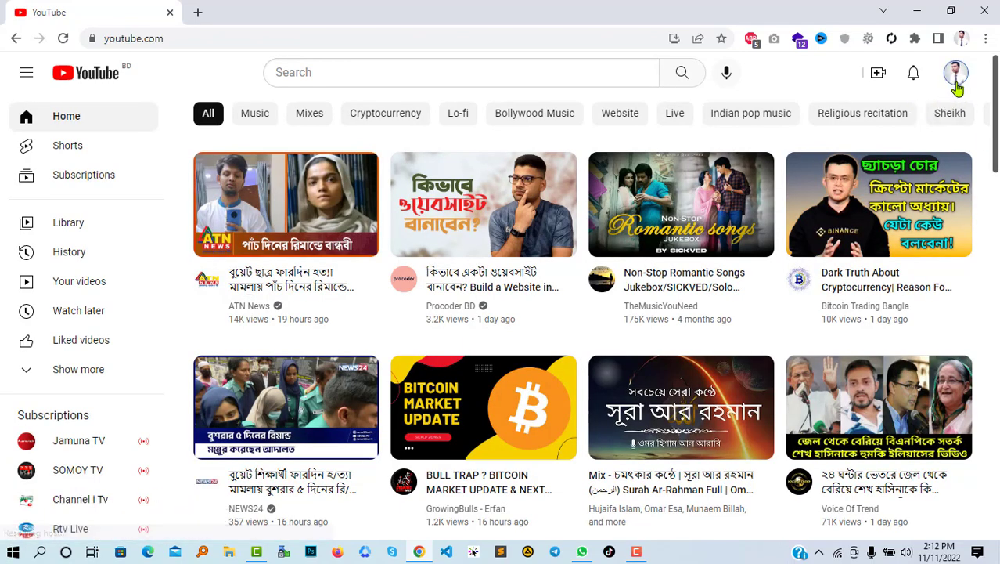
pyautogui.click(954, 78)
pyautogui.click(786, 194)
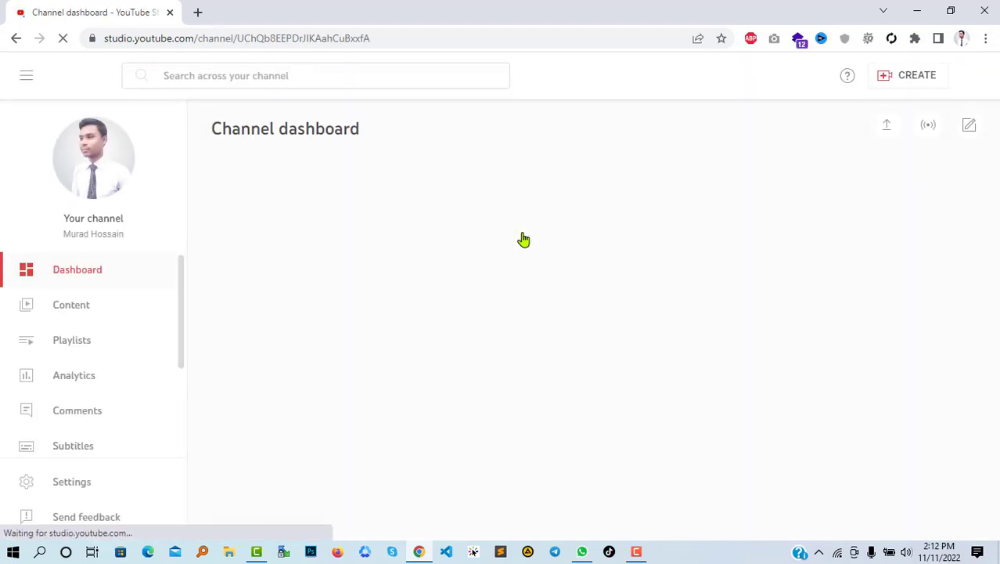
pyautogui.scroll(-5, 533, 258)
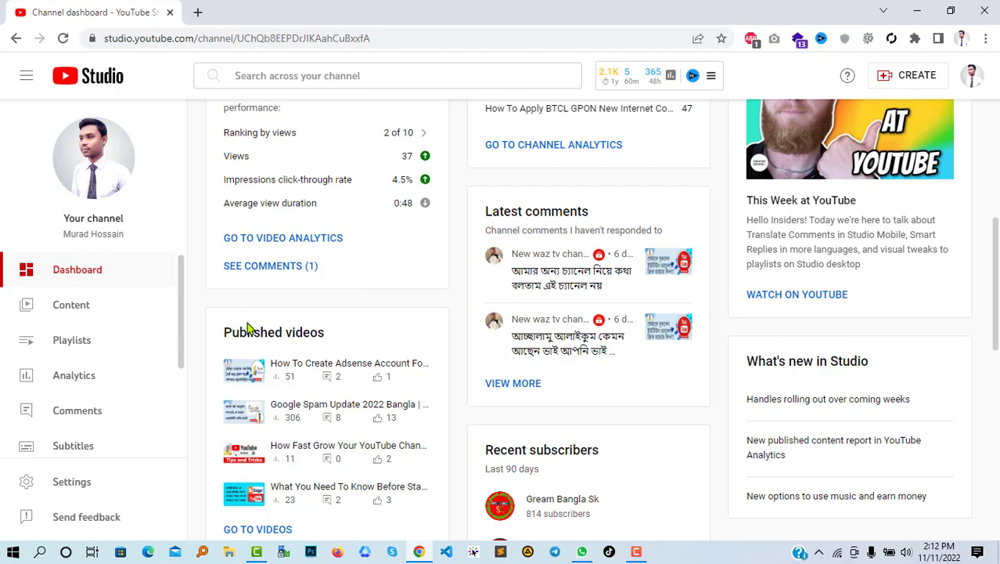
# Open the details of the newest video, "How To Switch YouTube Theme and Use YouTube Keyboard Shortcuts YouTube Tips", from the channel content
pyautogui.click(99, 312)
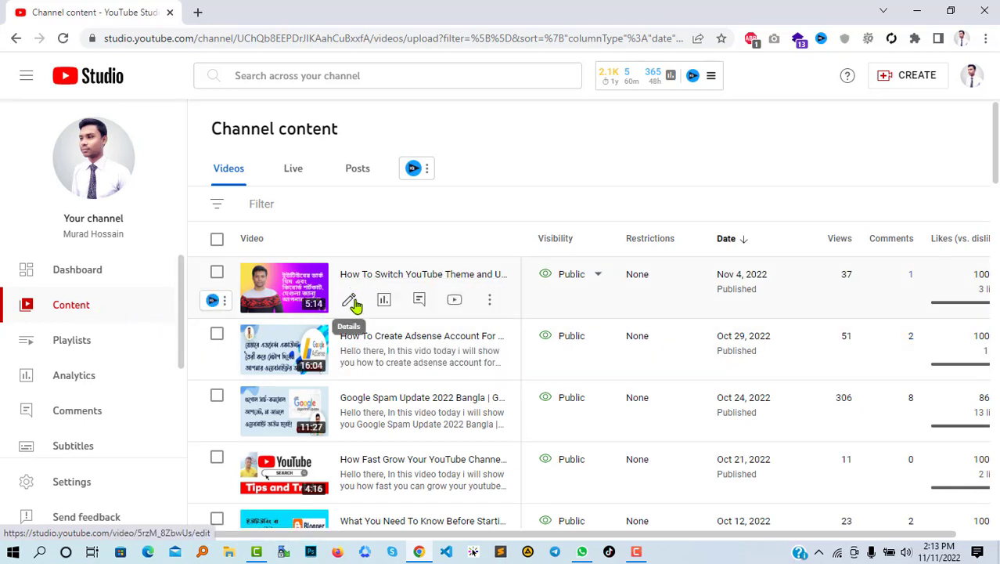
pyautogui.click(350, 302)
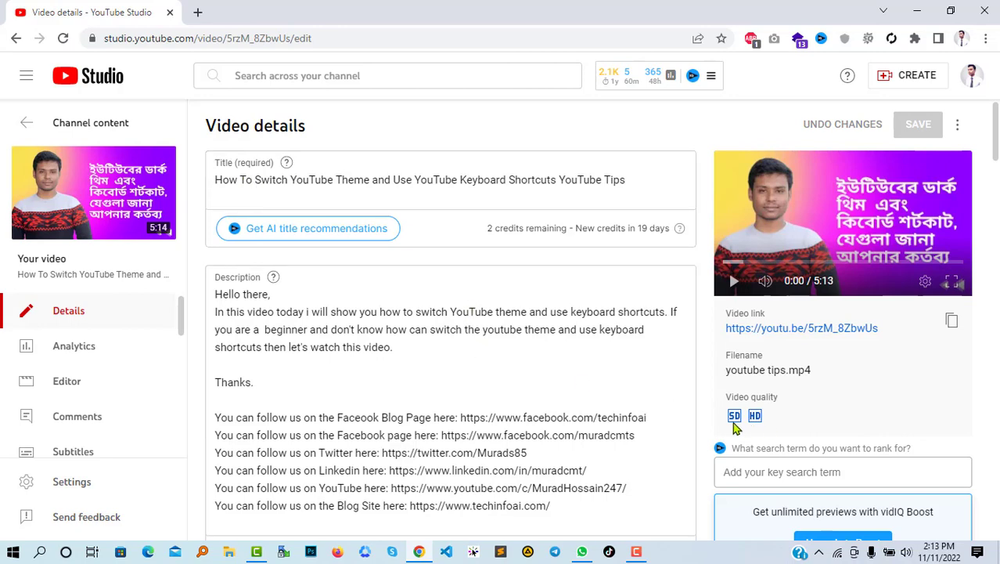
pyautogui.scroll(-5, 520, 392)
pyautogui.scroll(5, 517, 393)
# Generate AI title recommendations for the video based on its current title
pyautogui.moveTo(635, 85)
pyautogui.click(292, 232)
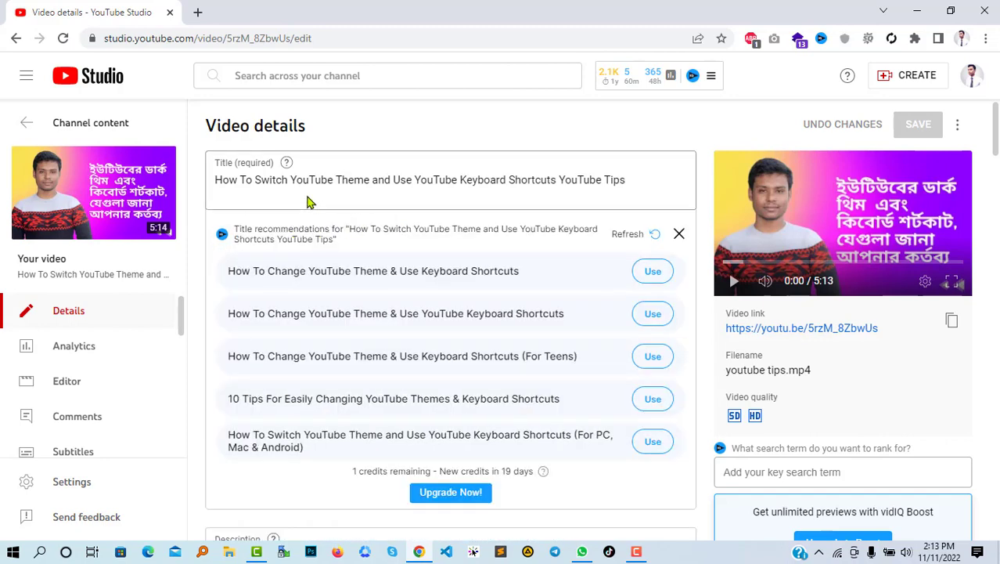
pyautogui.moveTo(239, 179); pyautogui.dragTo(626, 185)
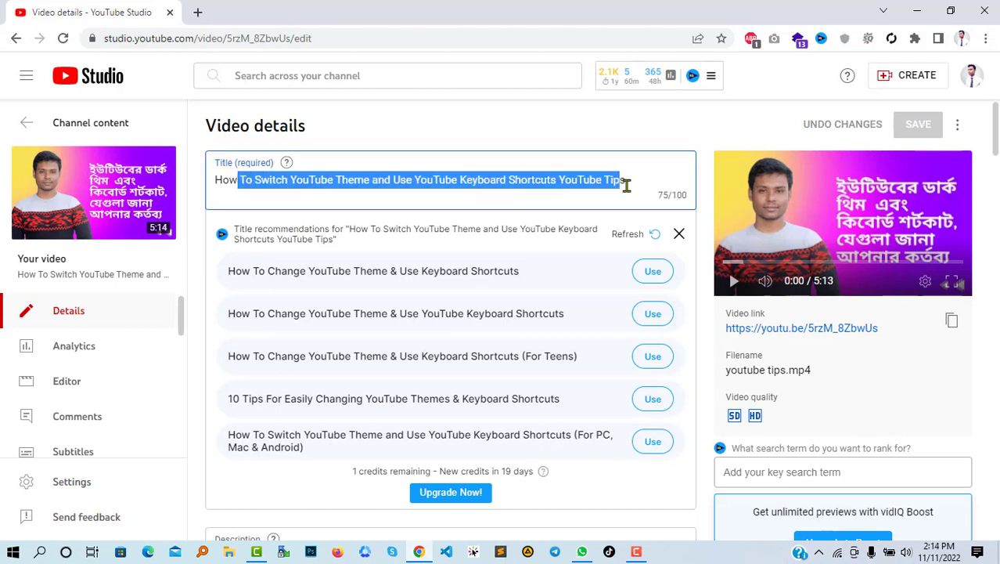
pyautogui.click(631, 185)
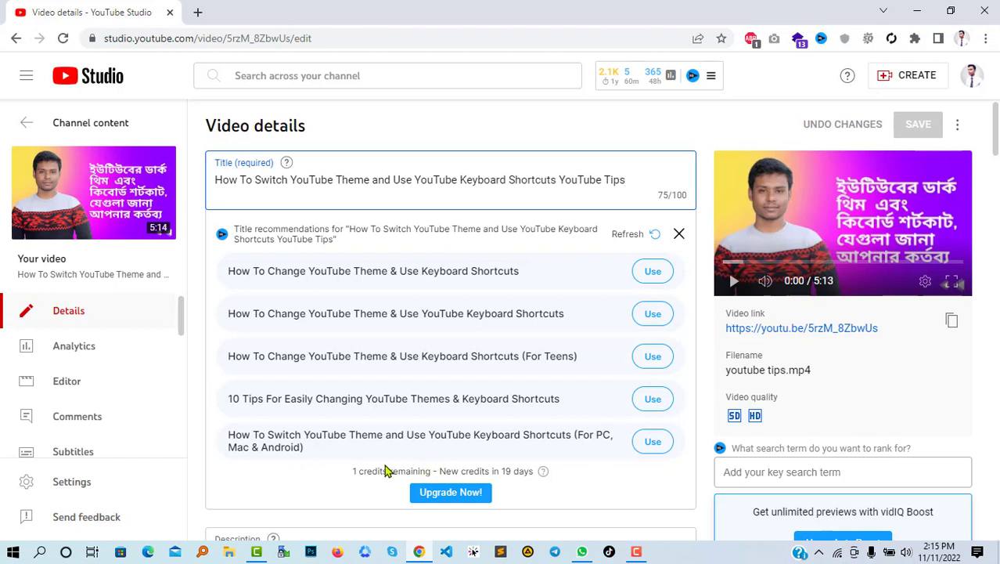
# Apply the recommended title "How To Switch YouTube Theme and Use YouTube Keyboard Shortcuts (For PC, Mac & Android)" and close the recommendations
pyautogui.click(653, 442)
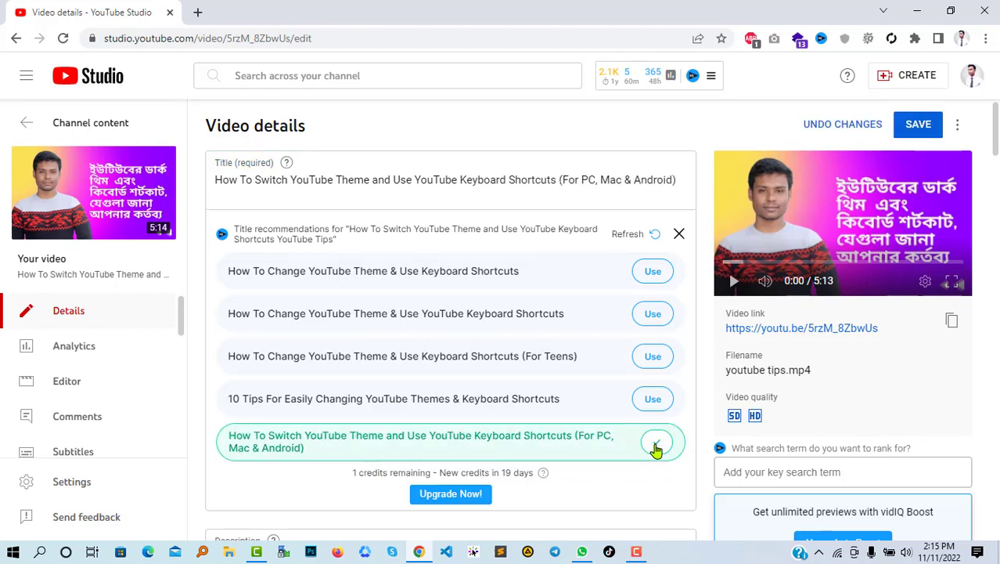
pyautogui.click(550, 183)
pyautogui.moveTo(549, 181); pyautogui.dragTo(672, 179)
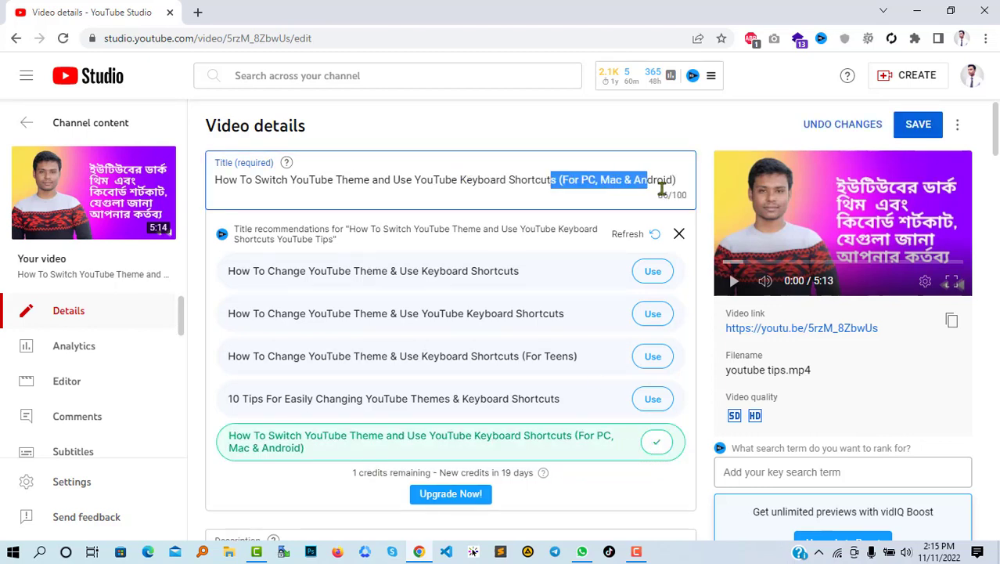
pyautogui.click(536, 179)
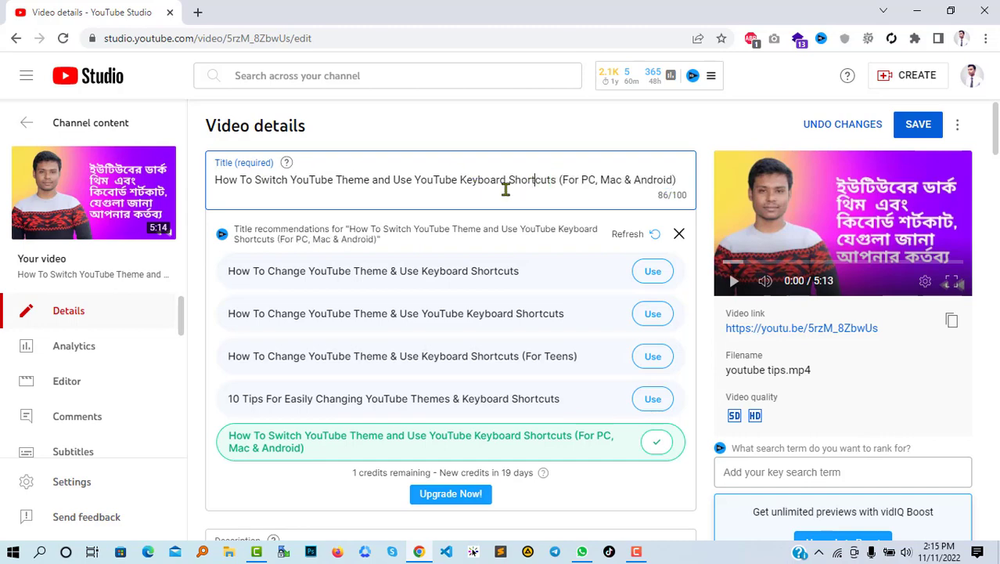
pyautogui.click(679, 236)
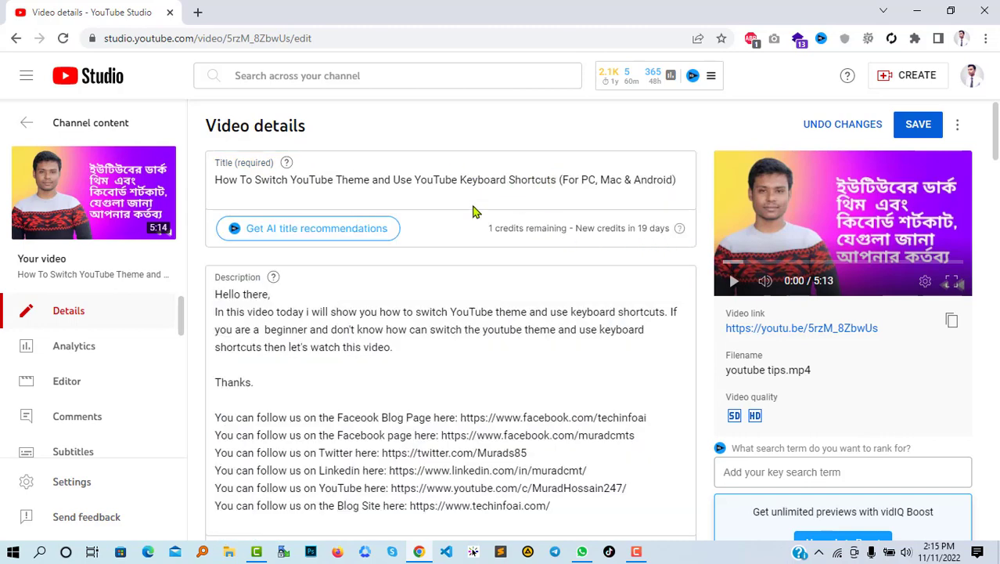
# Examine the video's description text and the AI Description Generator with its keyword field below it
pyautogui.scroll(-1, 620, 251)
pyautogui.scroll(-1, 621, 252)
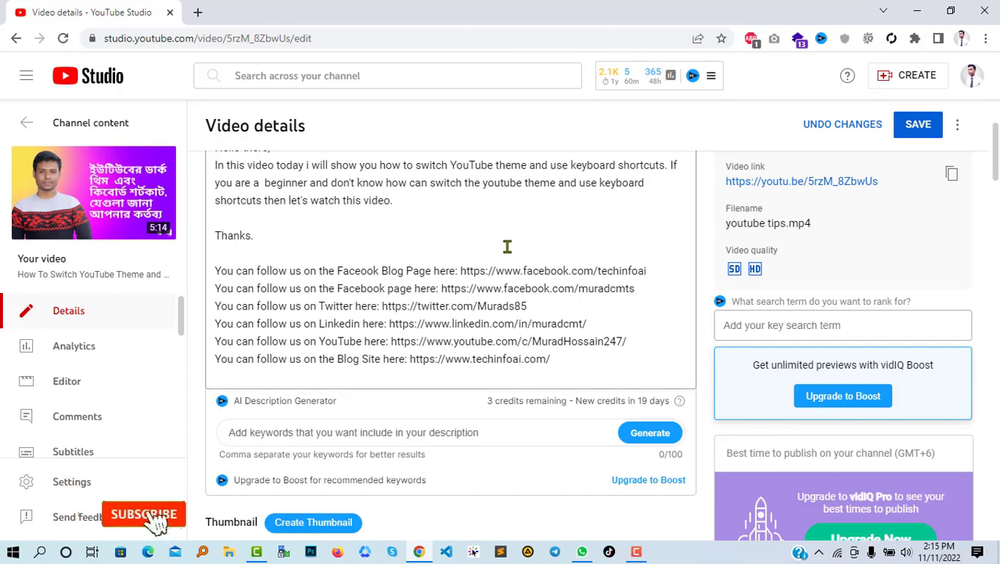
pyautogui.scroll(2, 509, 245)
pyautogui.scroll(-1, 426, 308)
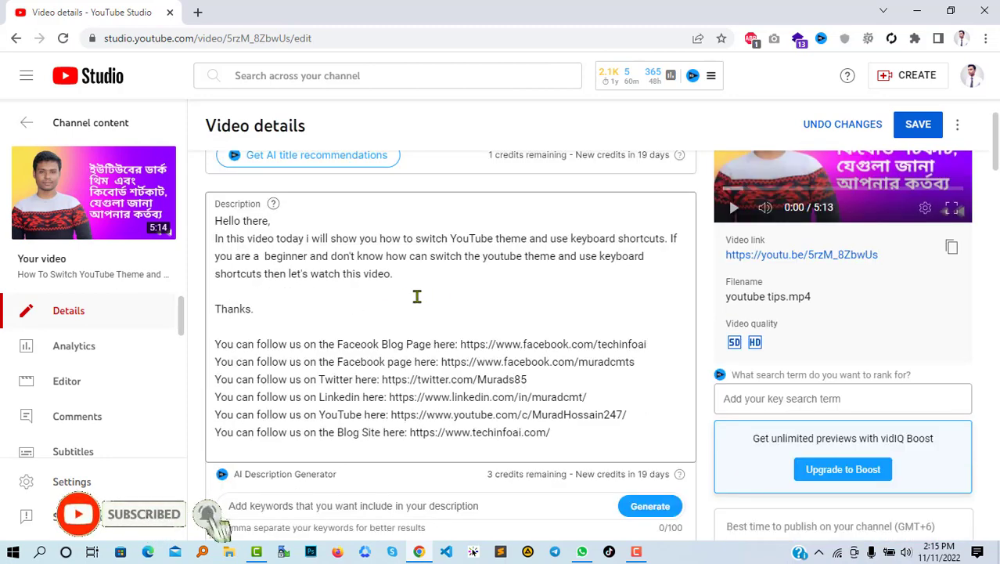
pyautogui.scroll(-1, 415, 297)
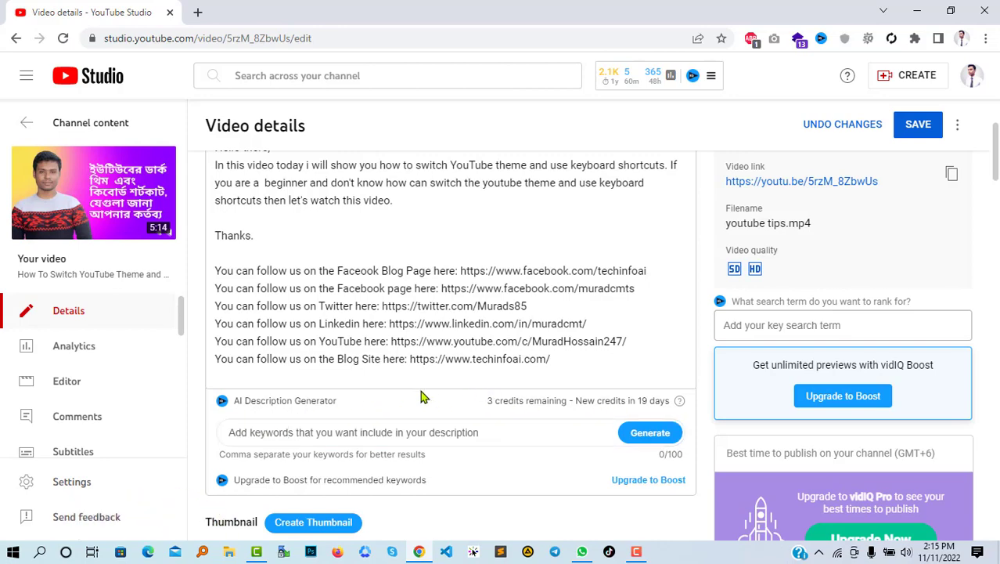
pyautogui.scroll(-1, 447, 280)
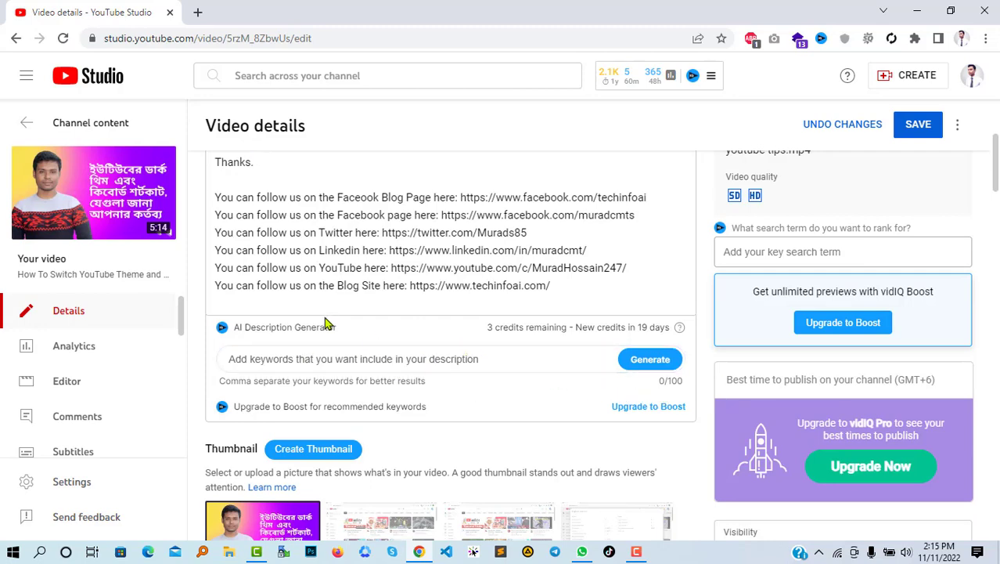
pyautogui.scroll(-1, 329, 325)
pyautogui.scroll(1, 462, 327)
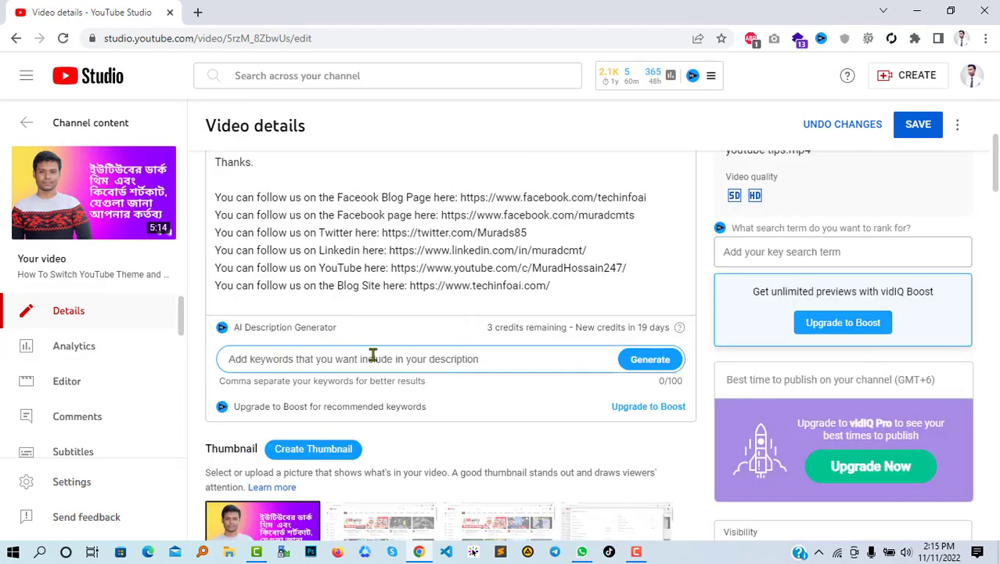
pyautogui.scroll(1, 391, 351)
pyautogui.scroll(2, 431, 341)
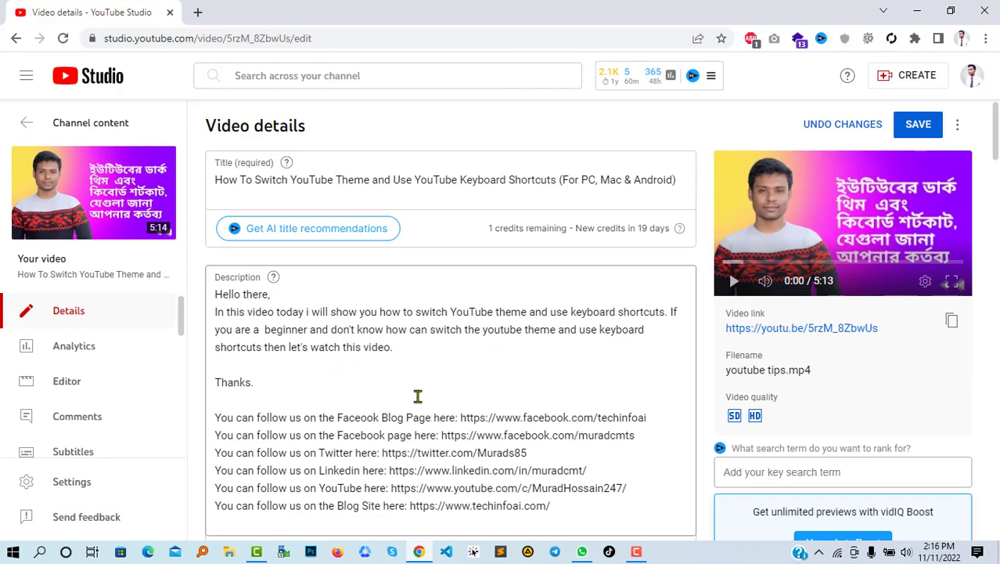
pyautogui.scroll(-2, 415, 395)
pyautogui.scroll(1, 476, 326)
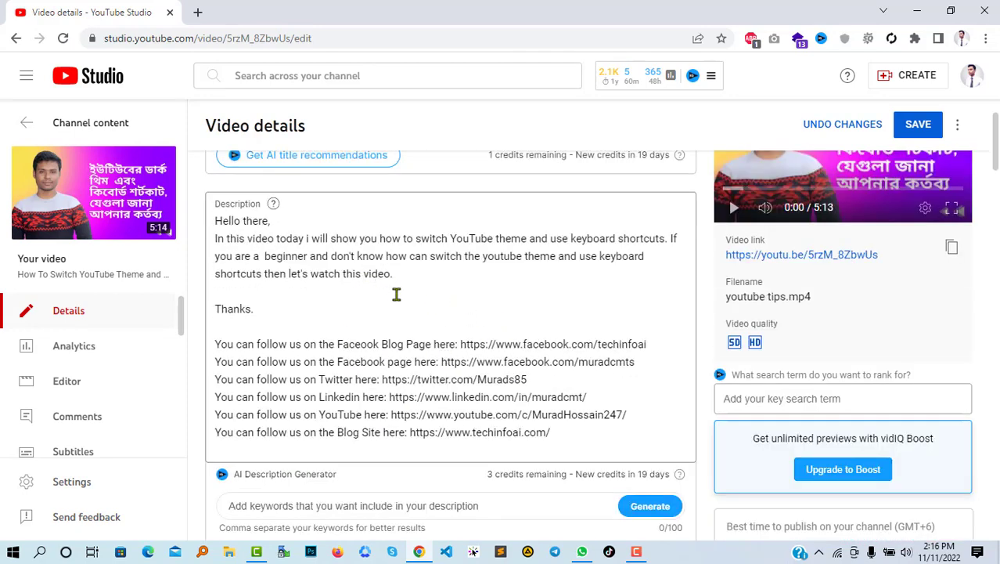
pyautogui.click(414, 274)
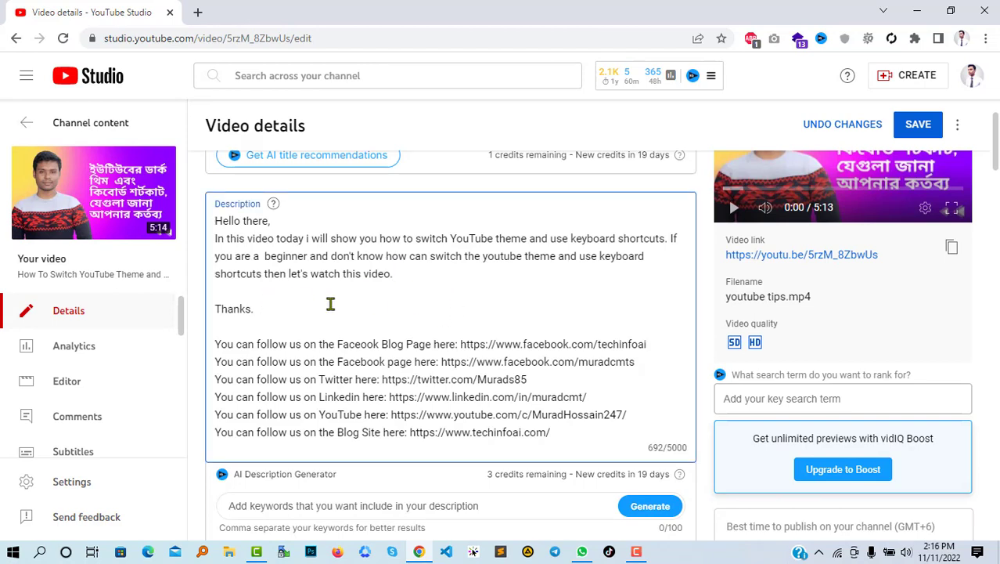
# Review the video's thumbnail, playlist, audience, paid promotion, automatic chapters and places settings, along with the vidIQ SEO score
pyautogui.scroll(-3, 330, 304)
pyautogui.scroll(-1, 465, 289)
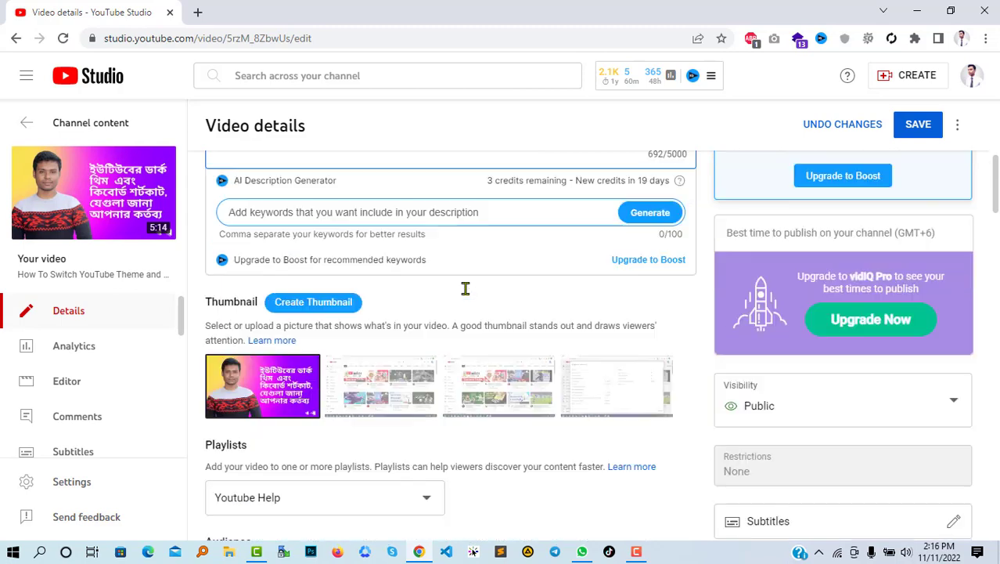
pyautogui.scroll(-2, 462, 296)
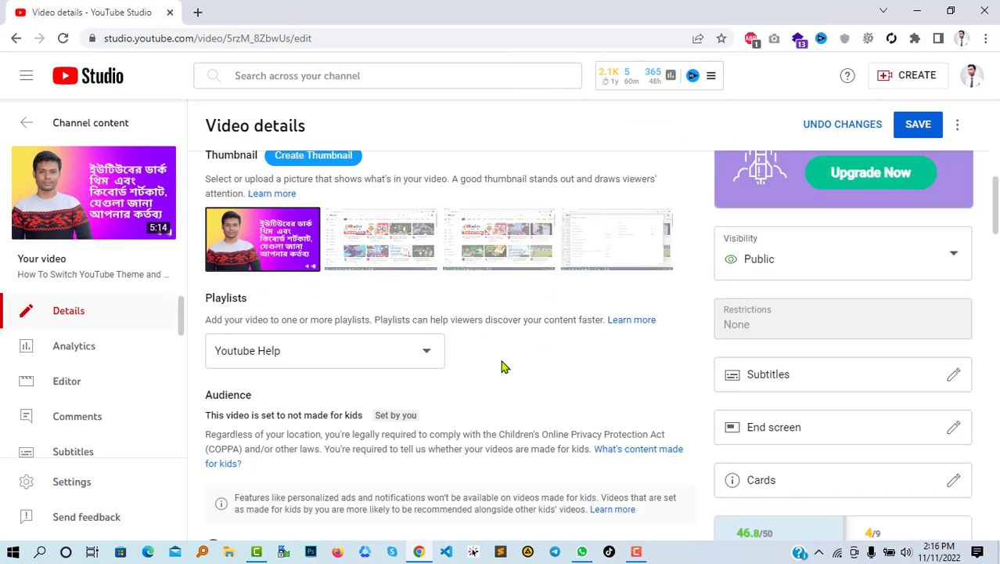
pyautogui.scroll(-1, 495, 317)
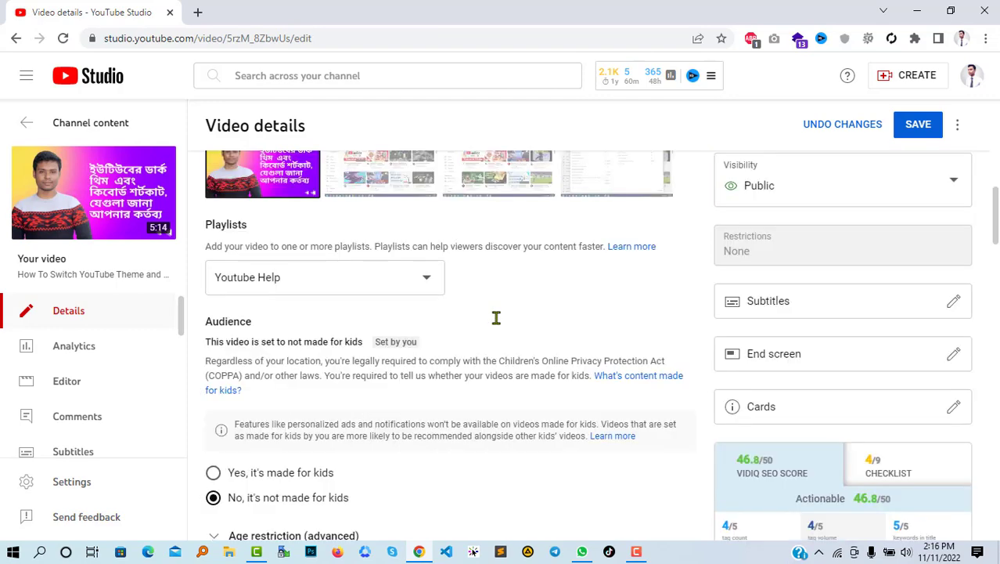
pyautogui.scroll(-3, 496, 317)
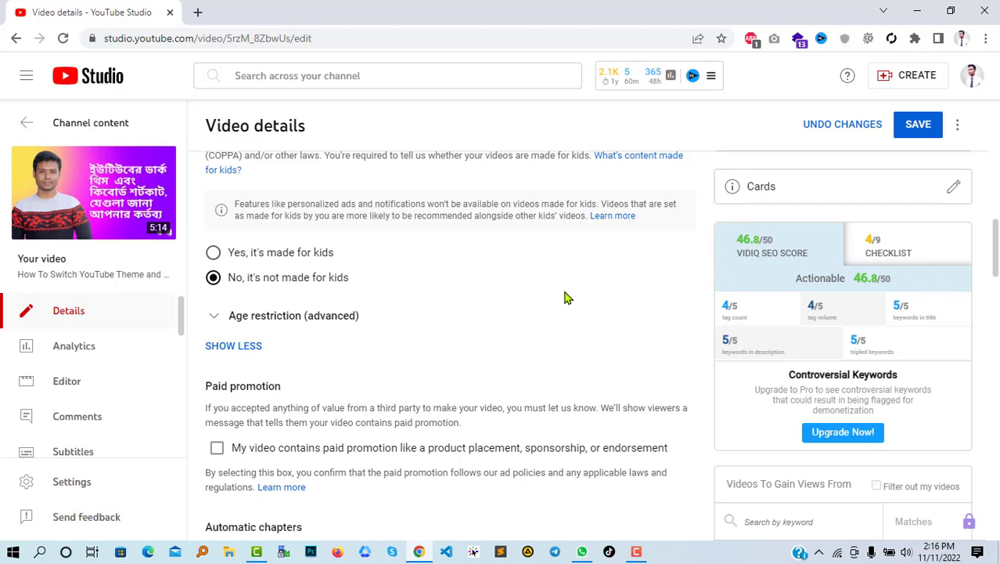
pyautogui.scroll(-2, 568, 298)
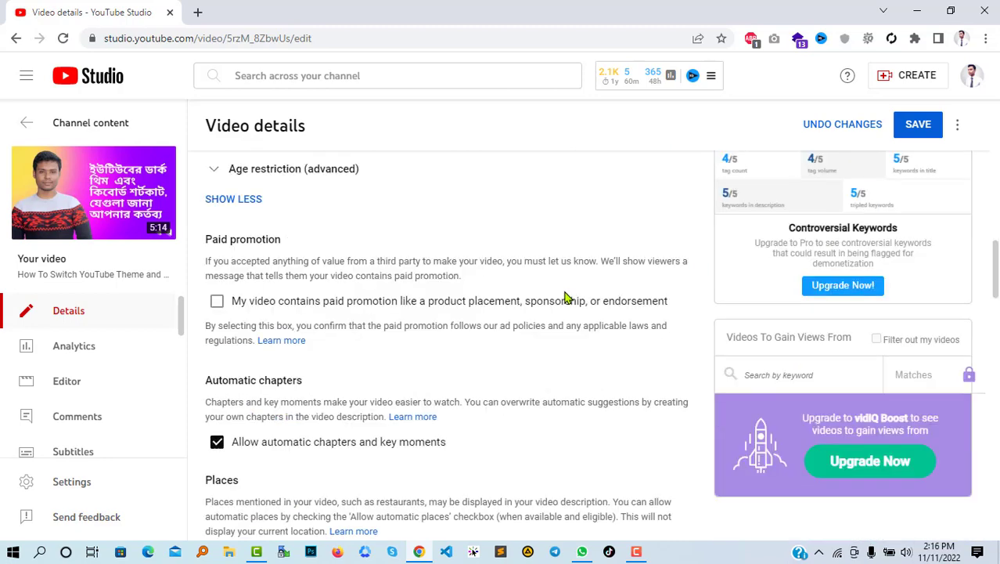
pyautogui.scroll(2, 565, 298)
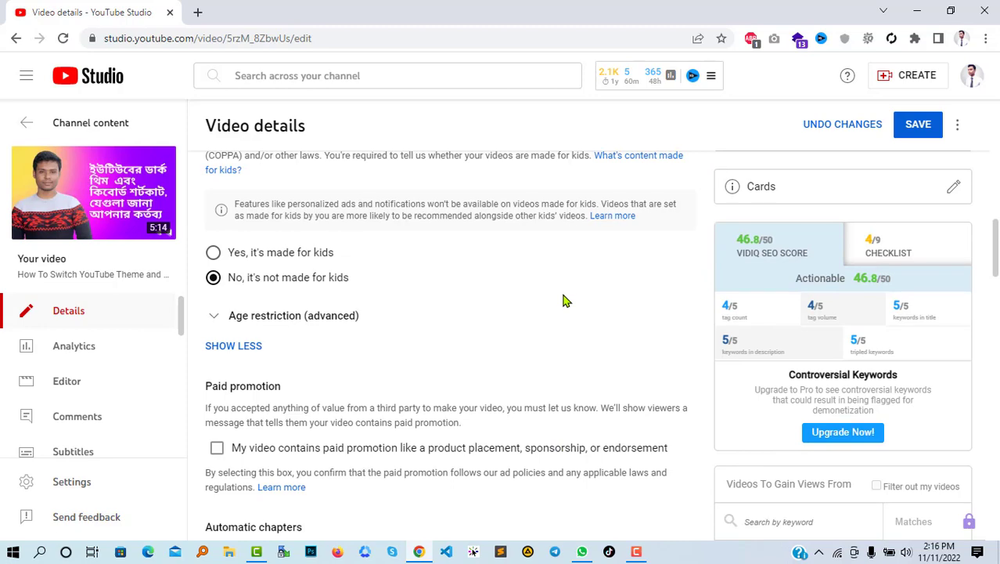
pyautogui.scroll(-2, 565, 300)
pyautogui.scroll(-3, 566, 301)
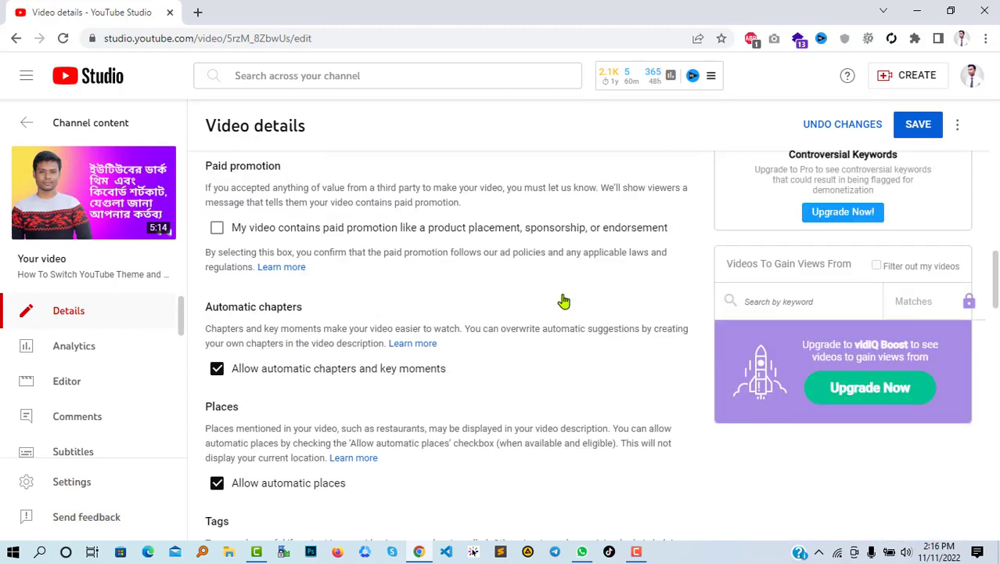
# Examine the video's tags, their ranking badges and the tag character count
pyautogui.scroll(-4, 563, 297)
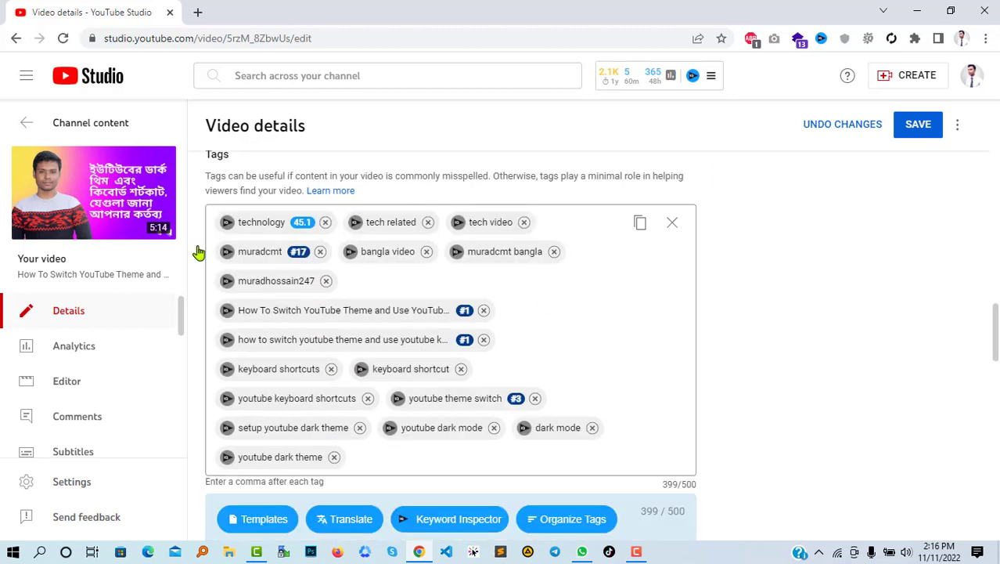
pyautogui.scroll(2, 252, 246)
pyautogui.moveTo(211, 232); pyautogui.dragTo(274, 236)
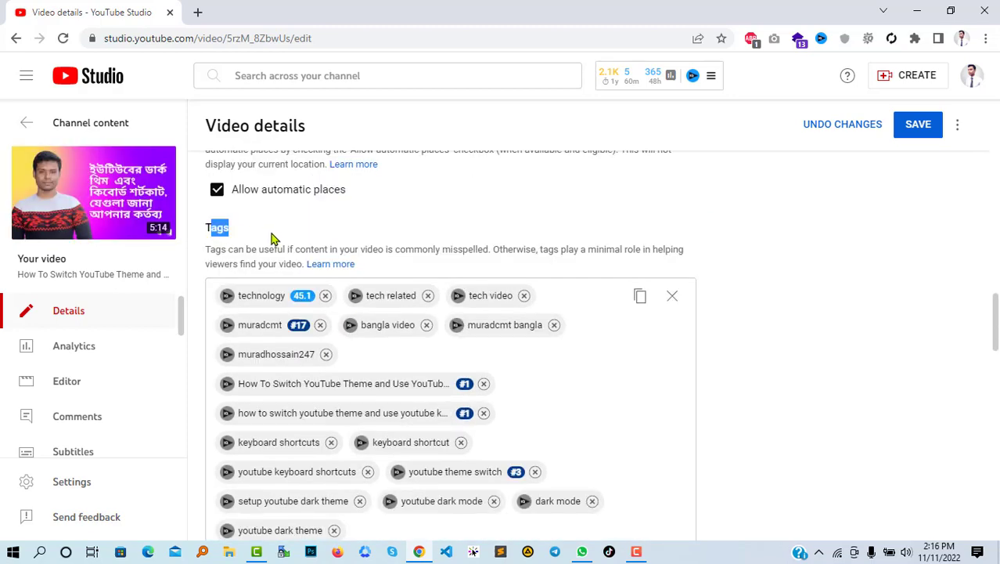
pyautogui.scroll(-1, 508, 216)
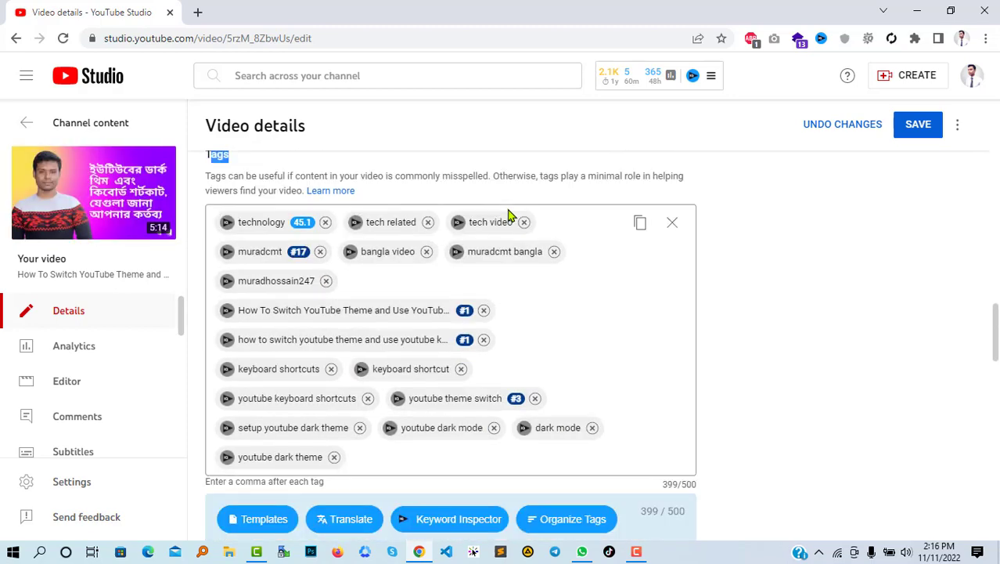
pyautogui.scroll(-1, 595, 297)
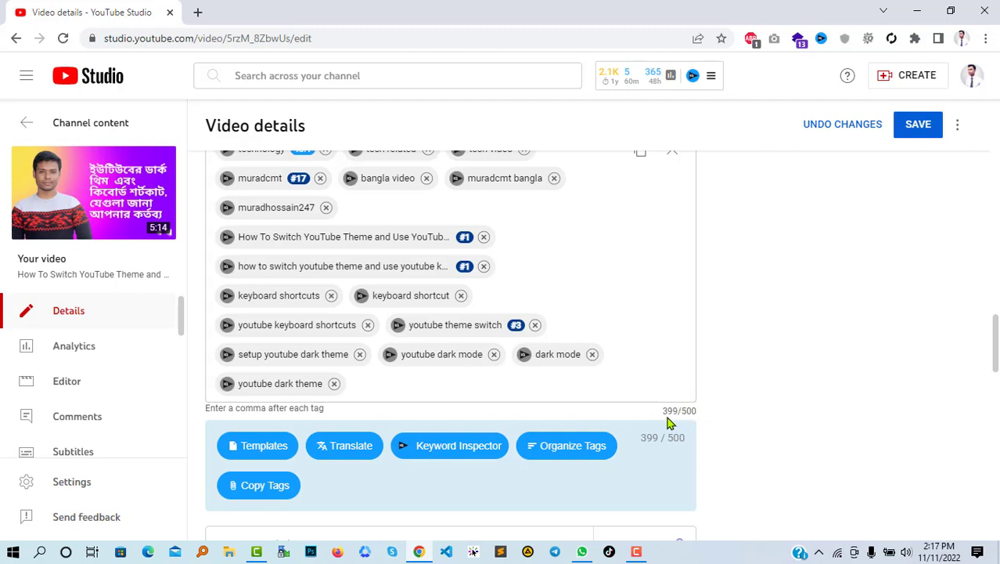
pyautogui.moveTo(695, 411); pyautogui.dragTo(669, 413)
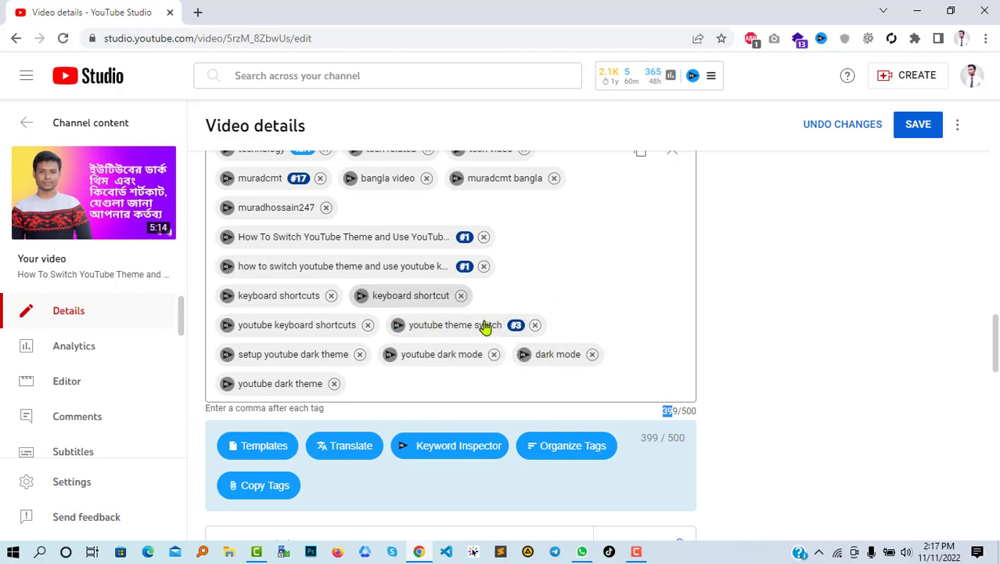
# Inspect the tag "youtube theme switch" in the Keyword Inspector and review its search volume, competition, scores and related keywords
pyautogui.click(400, 325)
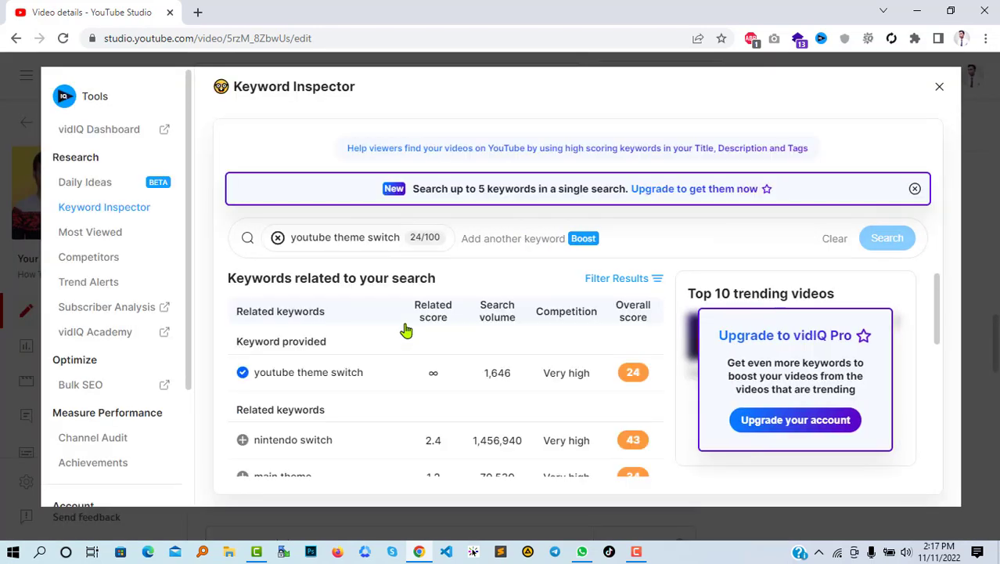
pyautogui.scroll(-2, 457, 326)
pyautogui.scroll(1, 460, 327)
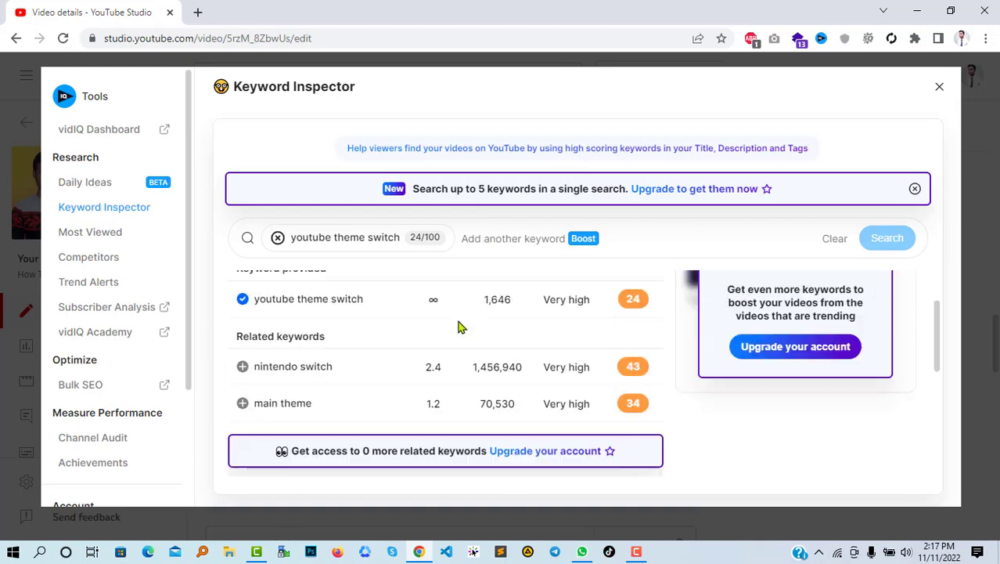
pyautogui.scroll(1, 459, 327)
pyautogui.scroll(-1, 440, 346)
pyautogui.scroll(1, 434, 401)
pyautogui.scroll(-2, 327, 346)
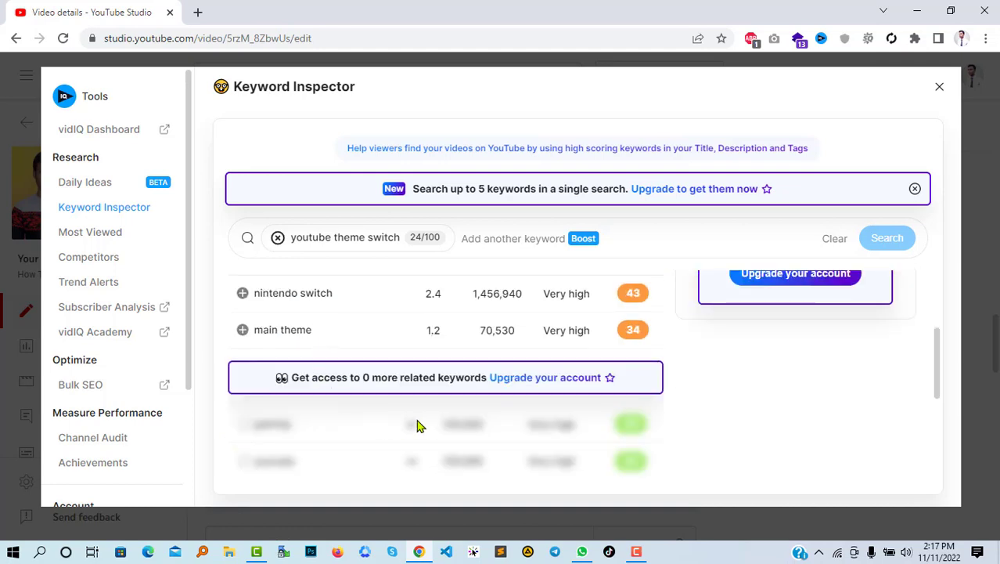
# Add the related keyword "main theme" to the video's tags and close the Keyword Inspector
pyautogui.scroll(1, 418, 422)
pyautogui.scroll(-3, 419, 408)
pyautogui.scroll(3, 421, 408)
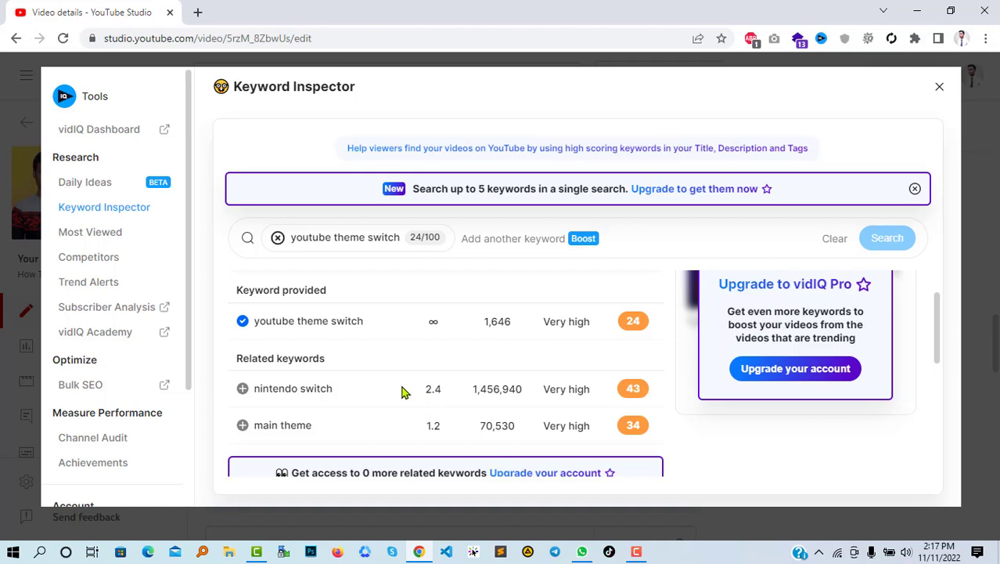
pyautogui.scroll(-1, 402, 391)
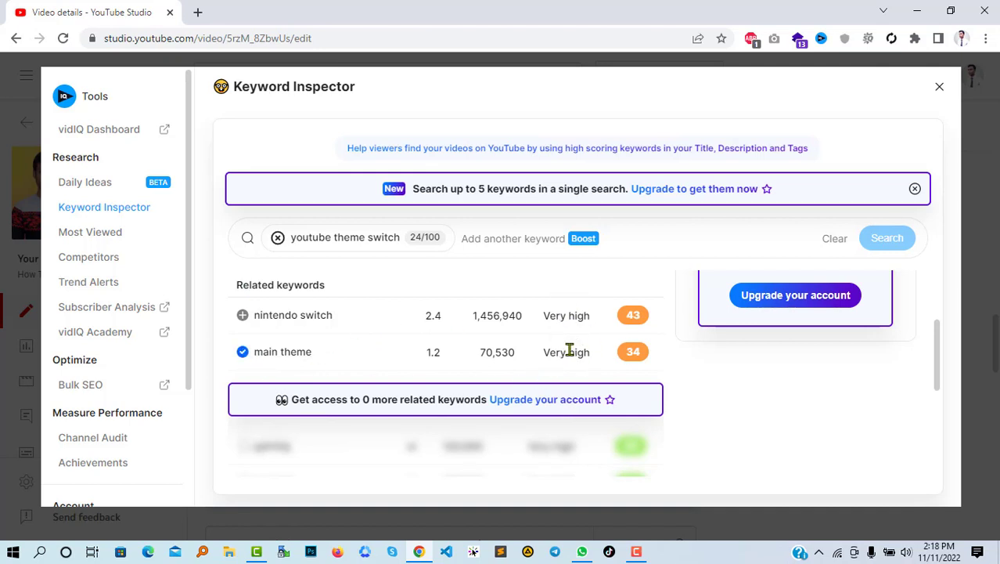
pyautogui.moveTo(542, 353); pyautogui.dragTo(596, 357)
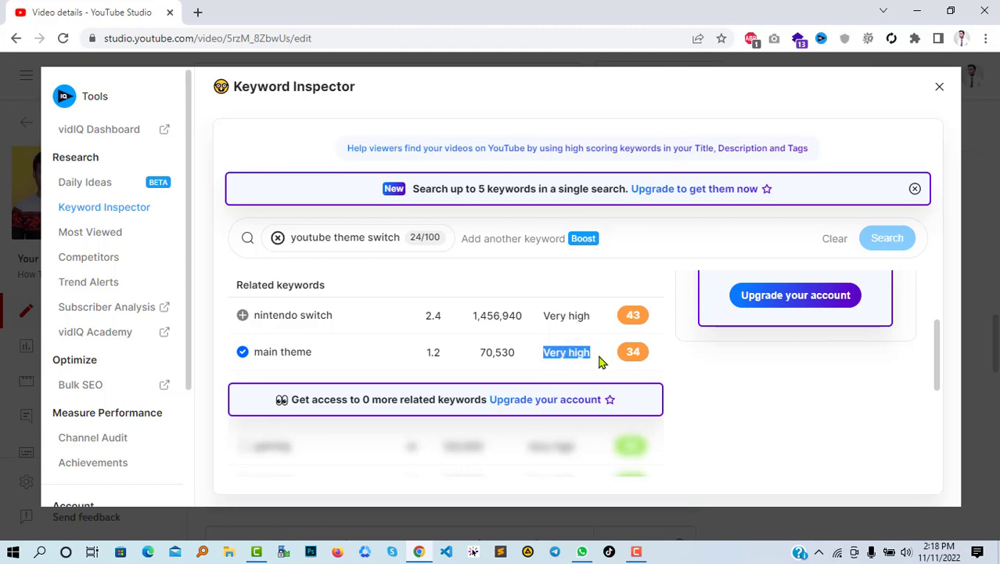
pyautogui.click(938, 89)
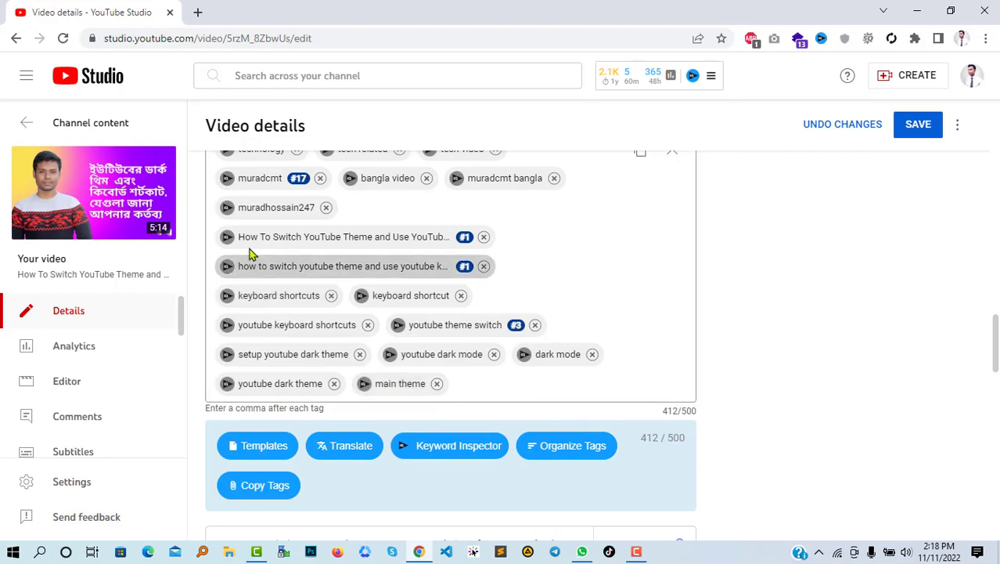
# Inspect the tag "How To Switch YouTube Theme and Use YouTube Keyboard Shortcuts" in the Keyword Inspector and review its related keywords' scores
pyautogui.click(229, 238)
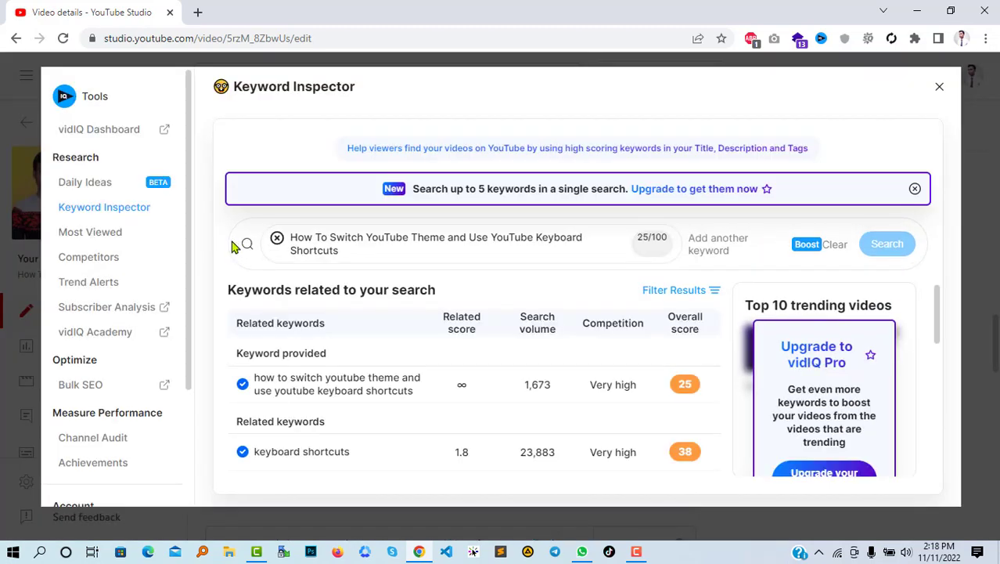
pyautogui.scroll(-2, 415, 301)
pyautogui.scroll(1, 342, 373)
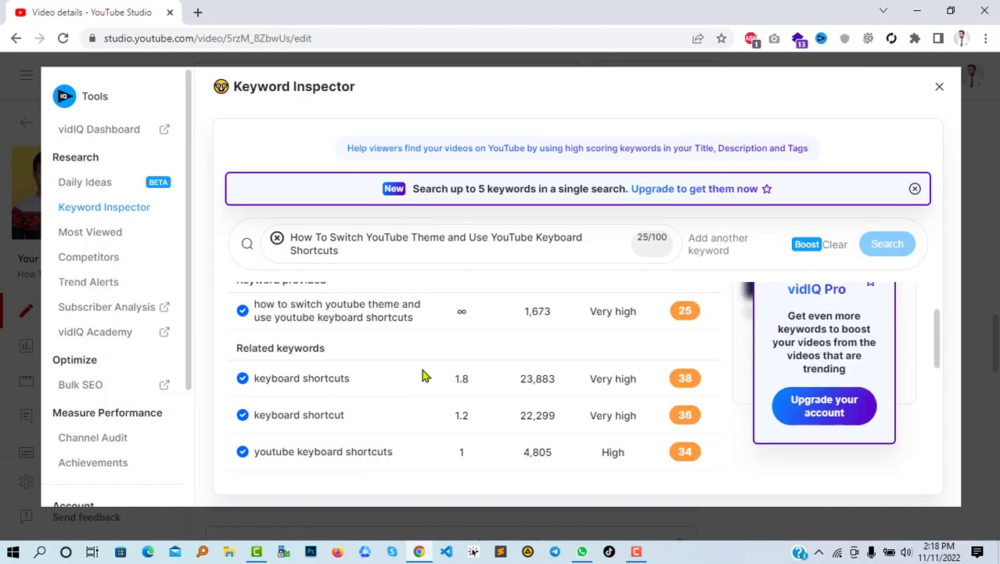
pyautogui.scroll(1, 500, 449)
pyautogui.scroll(-3, 268, 381)
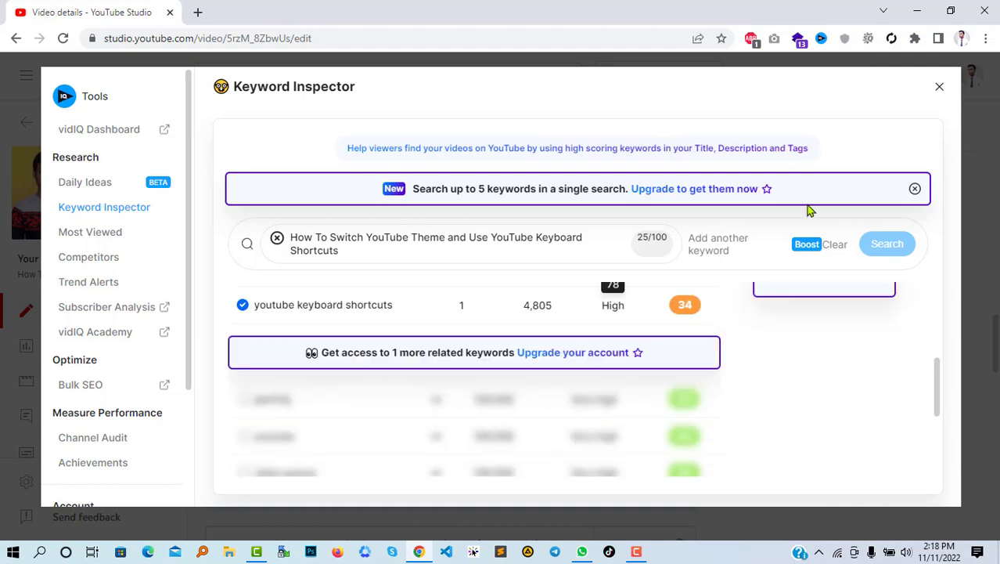
pyautogui.click(940, 88)
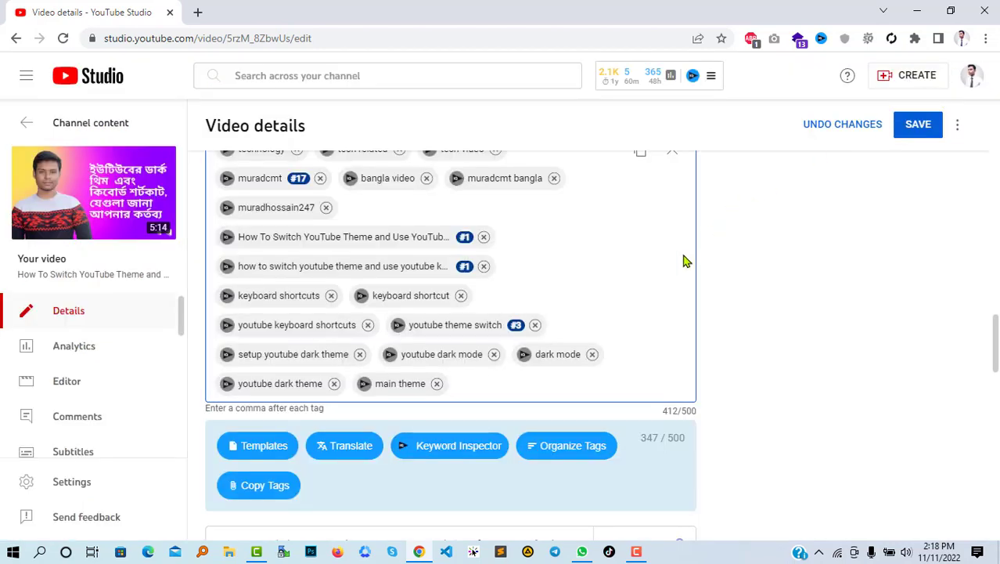
# Inspect the tag "youtube dark theme" and add its related keywords "enable youtube dark theme" and "how to enable youtube dark theme" as tags
pyautogui.click(229, 387)
pyautogui.scroll(-1, 479, 376)
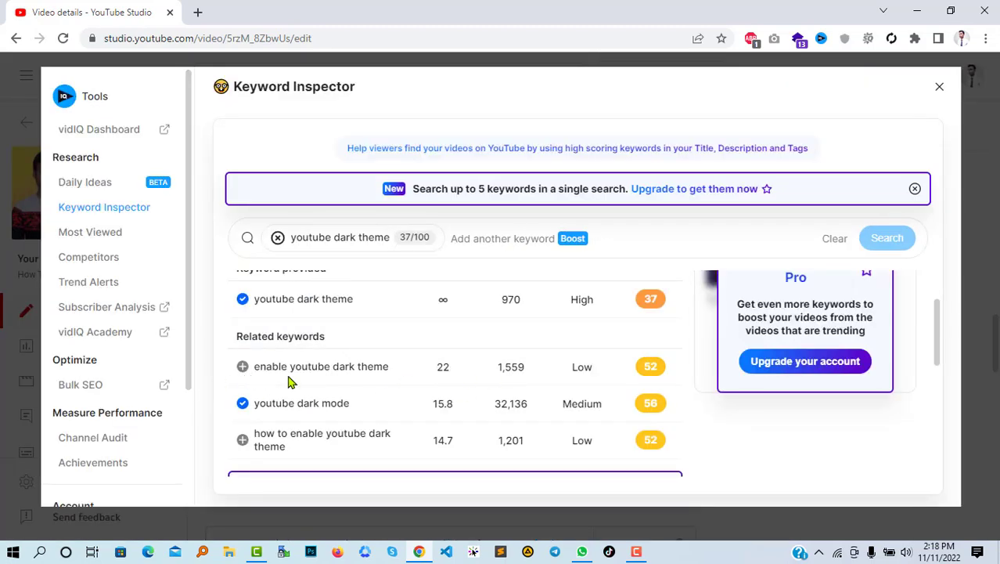
pyautogui.moveTo(569, 375)
pyautogui.click(242, 367)
pyautogui.scroll(-1, 551, 368)
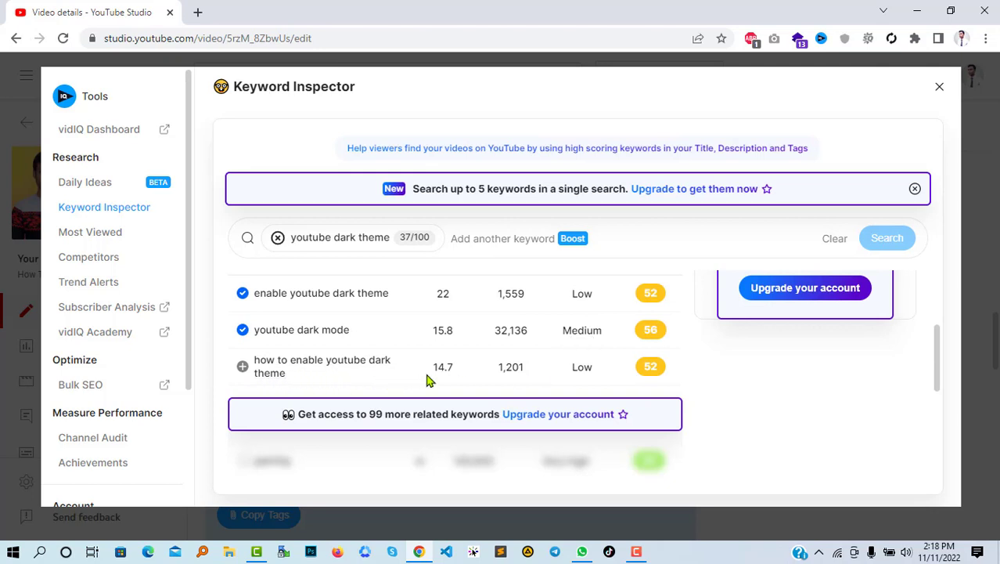
pyautogui.click(243, 368)
pyautogui.click(938, 92)
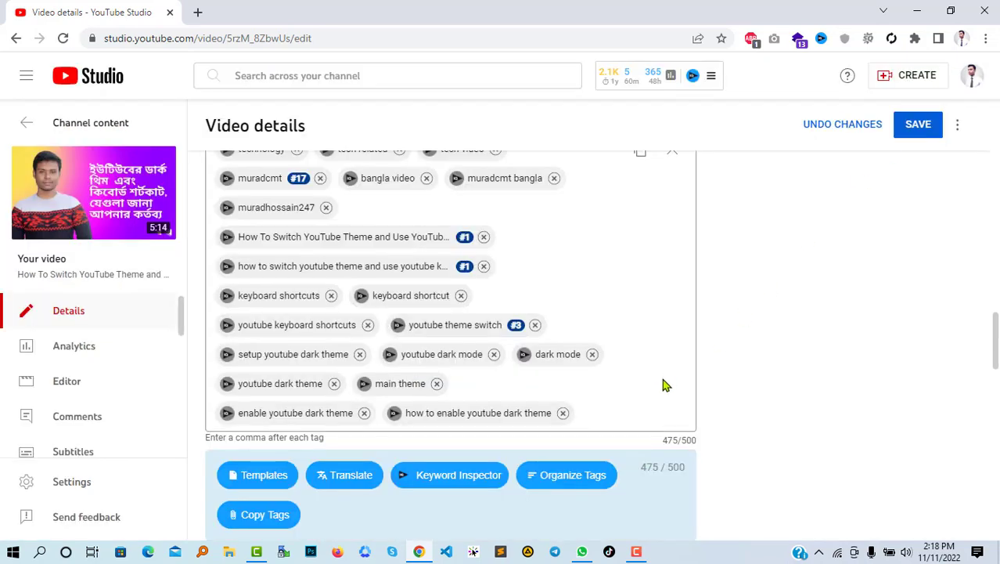
# Review the recommended tags, the language, category and comment settings, and the video's vidIQ SEO score breakdown
pyautogui.scroll(-2, 663, 382)
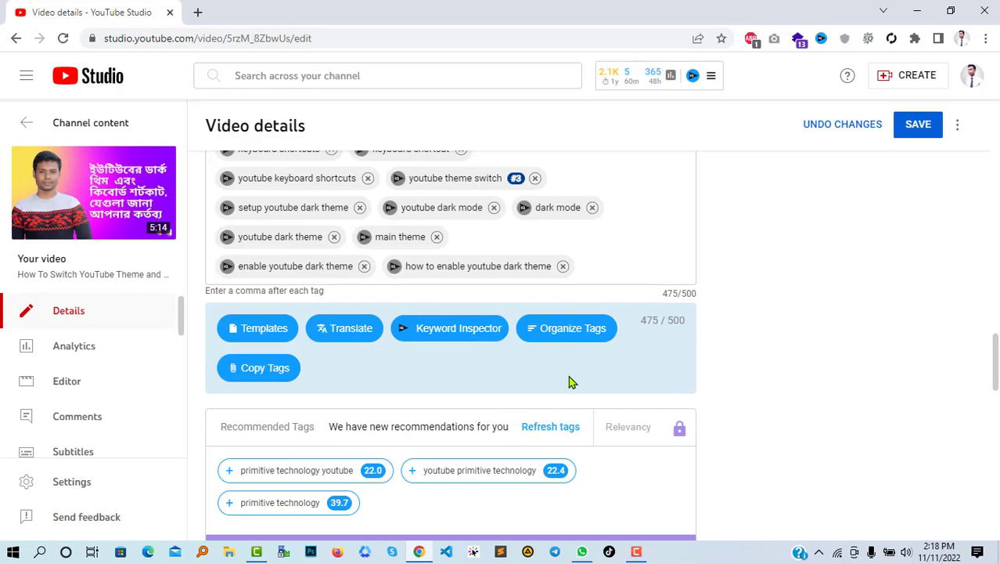
pyautogui.scroll(-2, 640, 280)
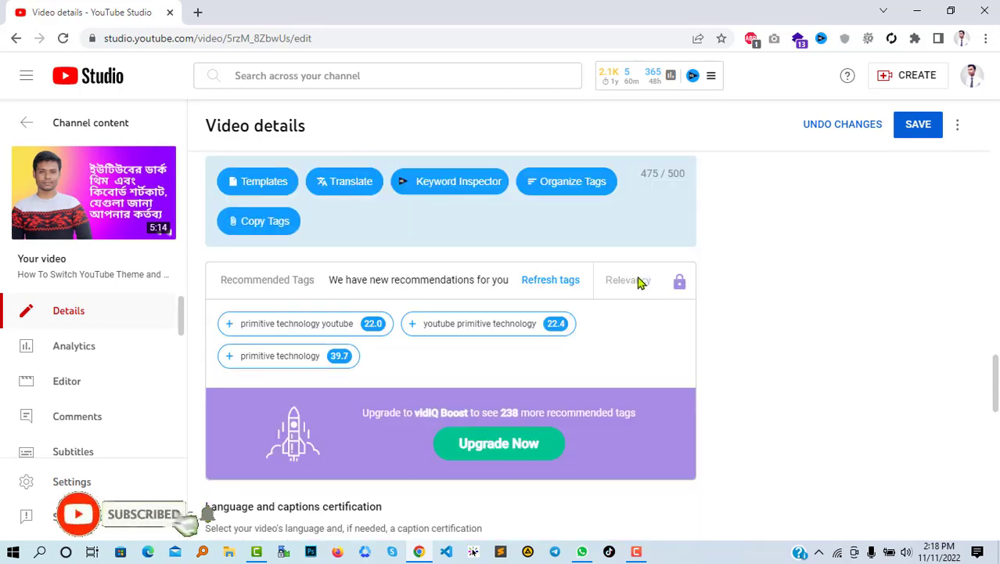
pyautogui.scroll(-1, 640, 280)
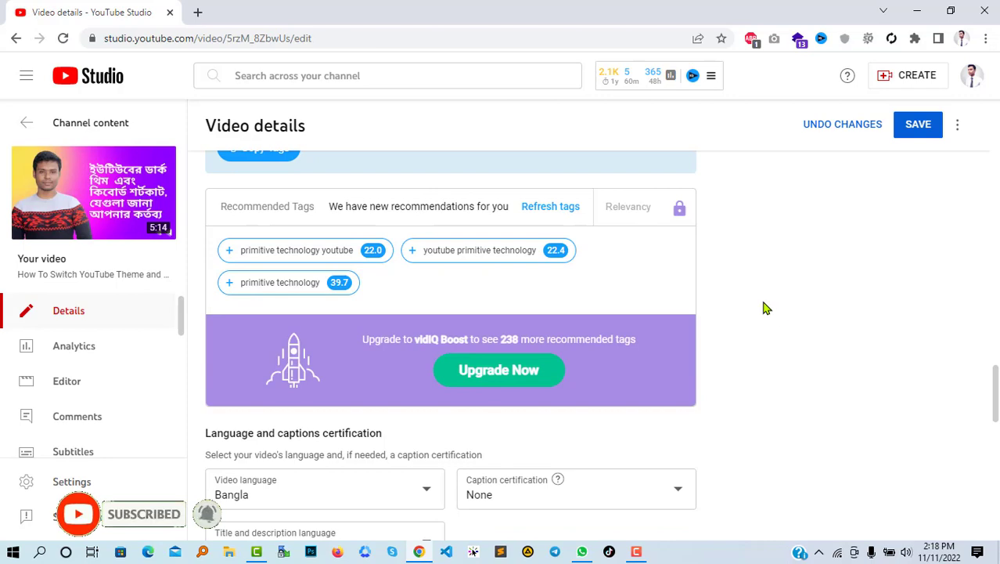
pyautogui.scroll(-2, 764, 308)
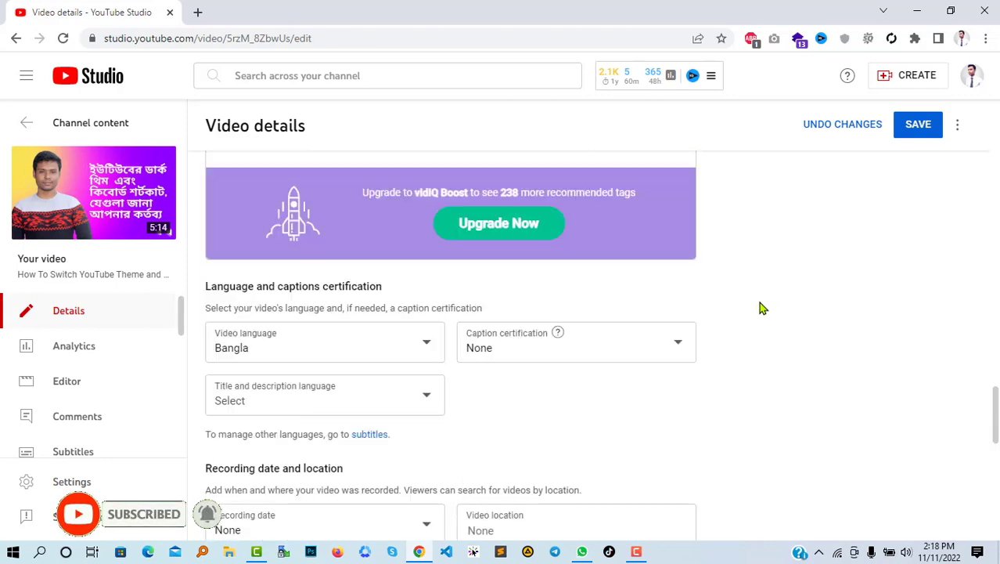
pyautogui.scroll(-5, 761, 309)
pyautogui.scroll(-4, 763, 308)
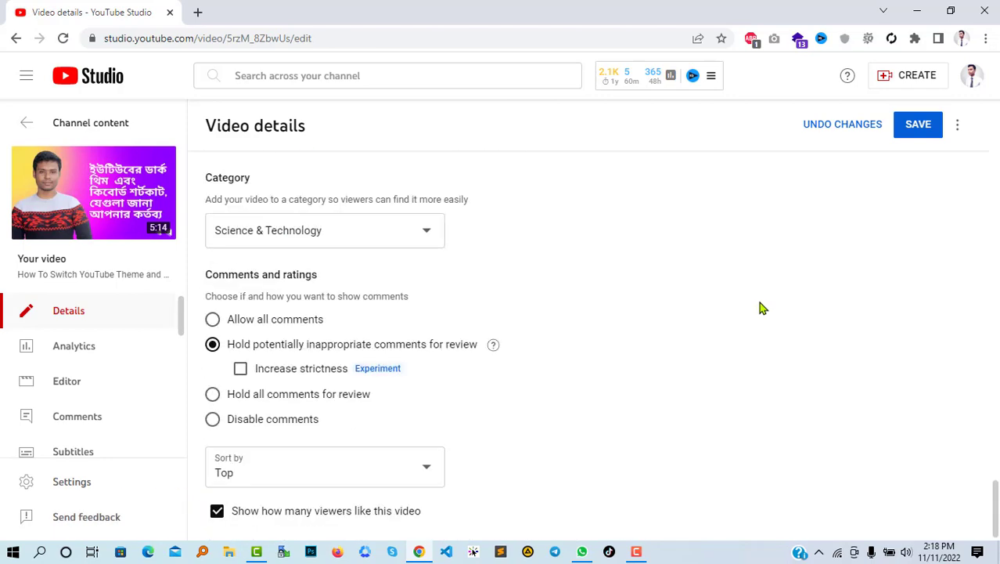
pyautogui.scroll(15, 761, 307)
pyautogui.scroll(3, 759, 307)
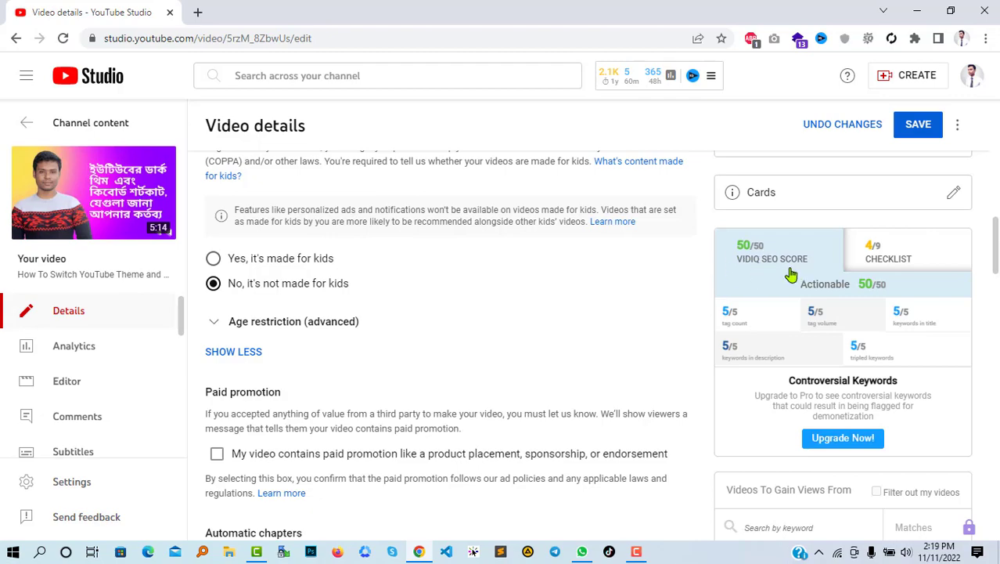
# Save the changes to the video details
pyautogui.scroll(-7, 658, 313)
pyautogui.scroll(2, 675, 327)
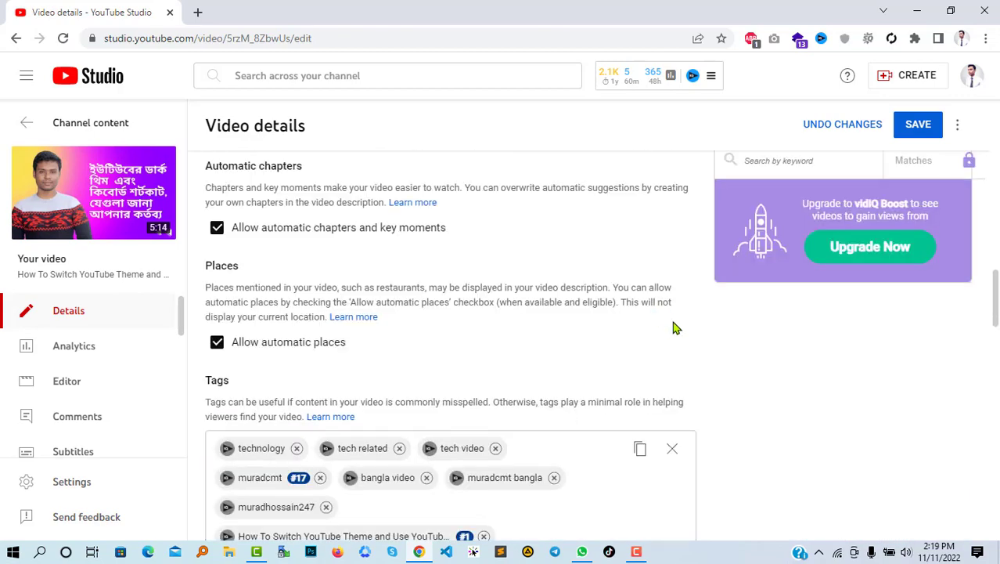
pyautogui.scroll(10, 673, 329)
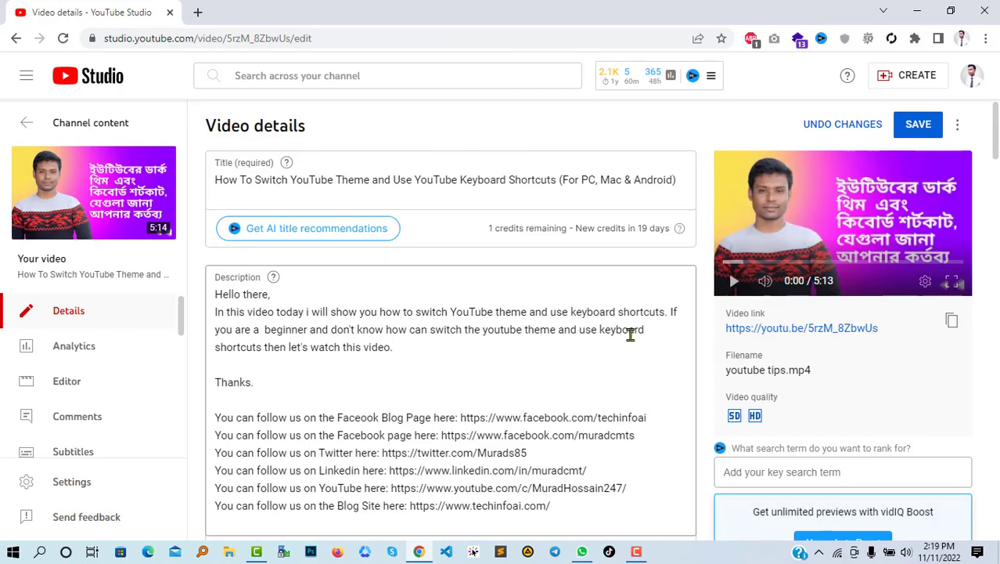
pyautogui.click(911, 127)
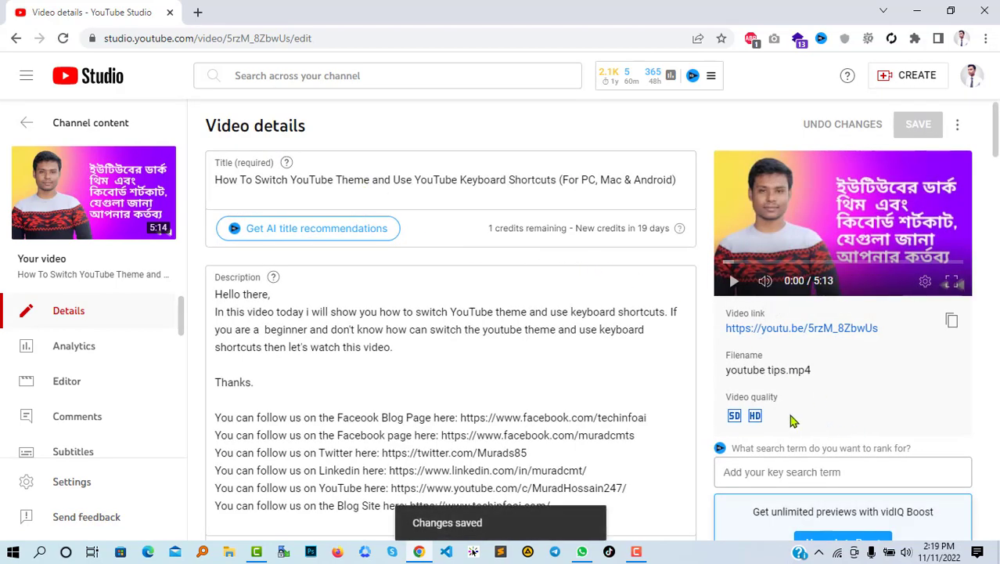
pyautogui.scroll(-3, 790, 419)
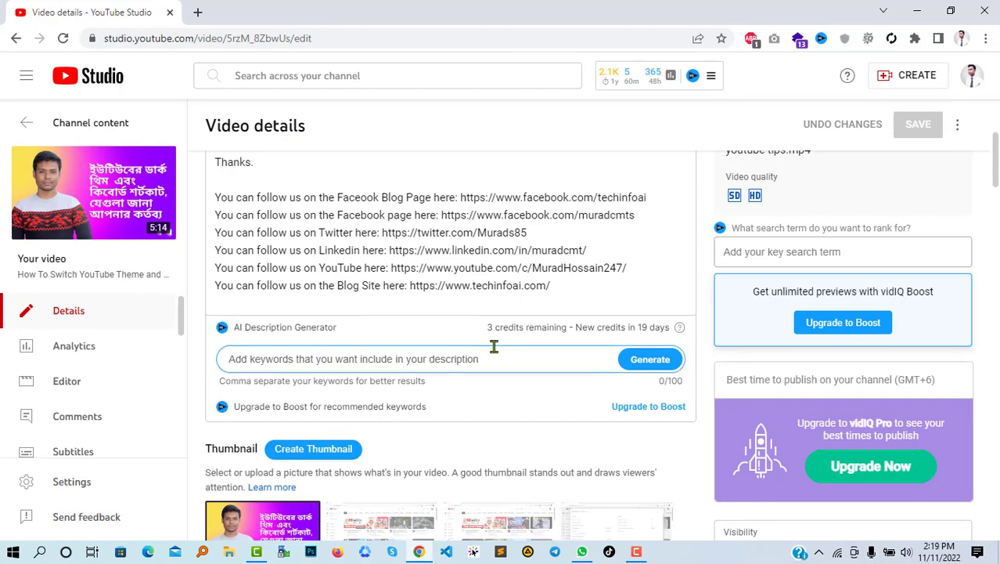
pyautogui.scroll(3, 483, 360)
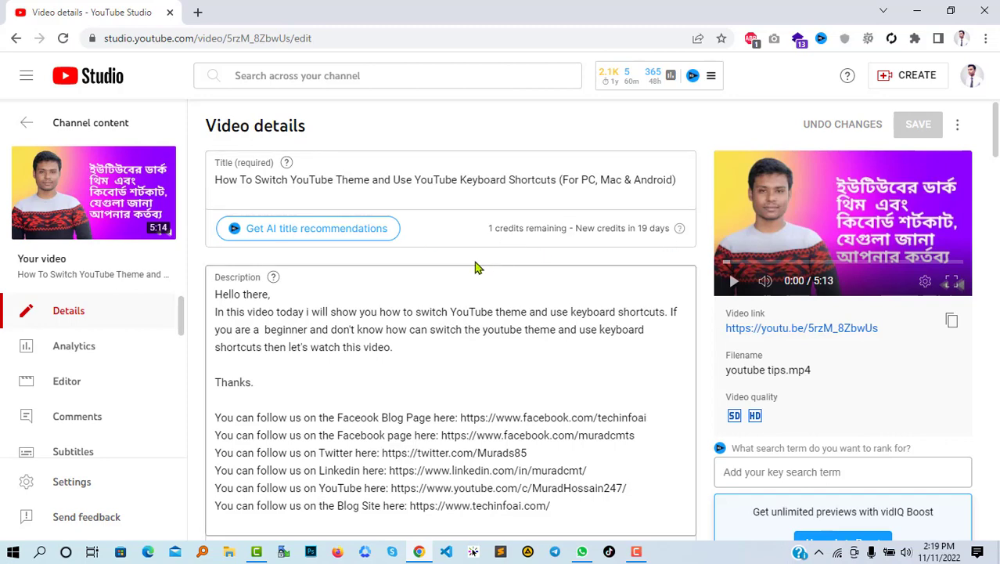
# Search Google for "vidiq chrome extension" in a new browser tab
pyautogui.click(200, 13)
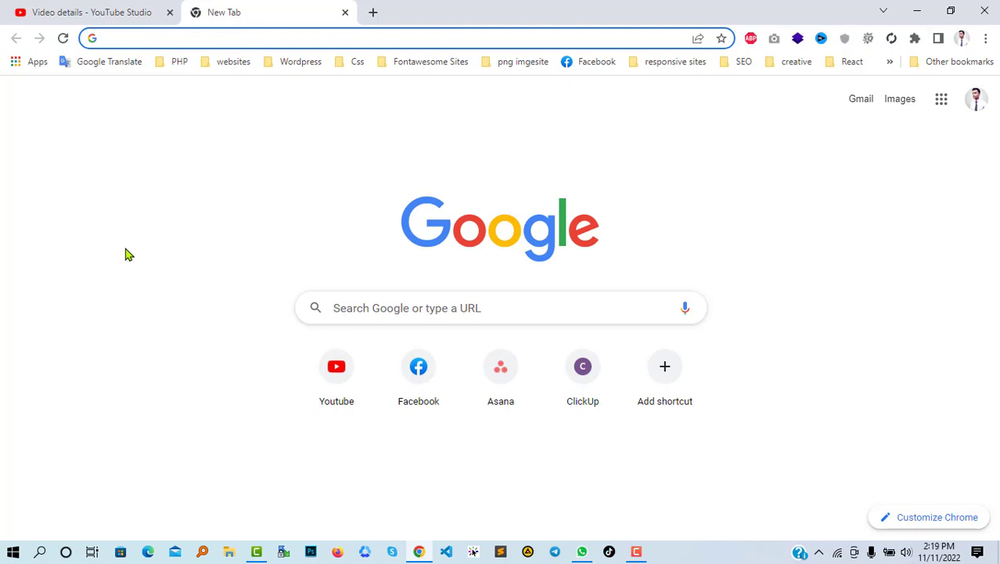
pyautogui.write('vid')
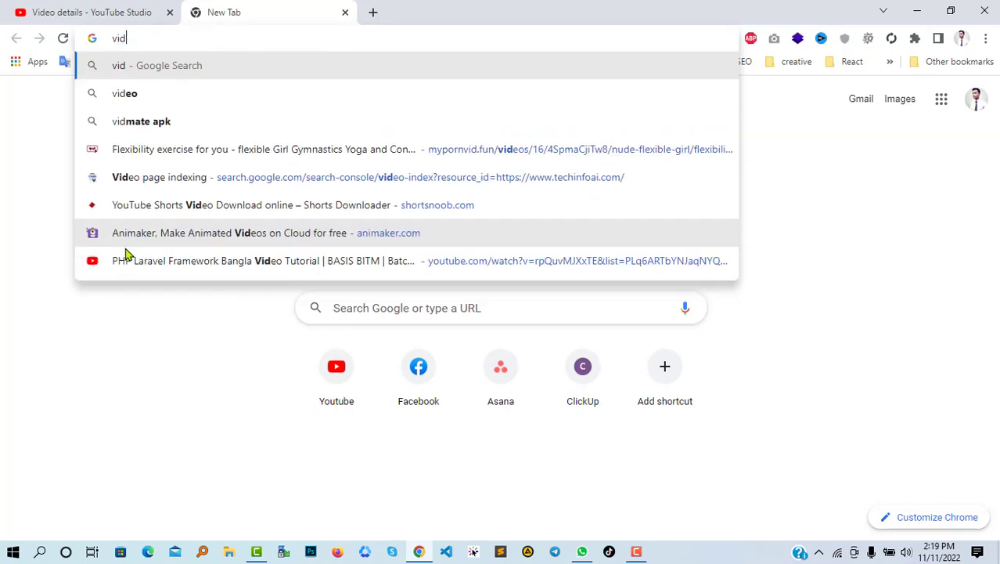
pyautogui.write('iq chrome ex')
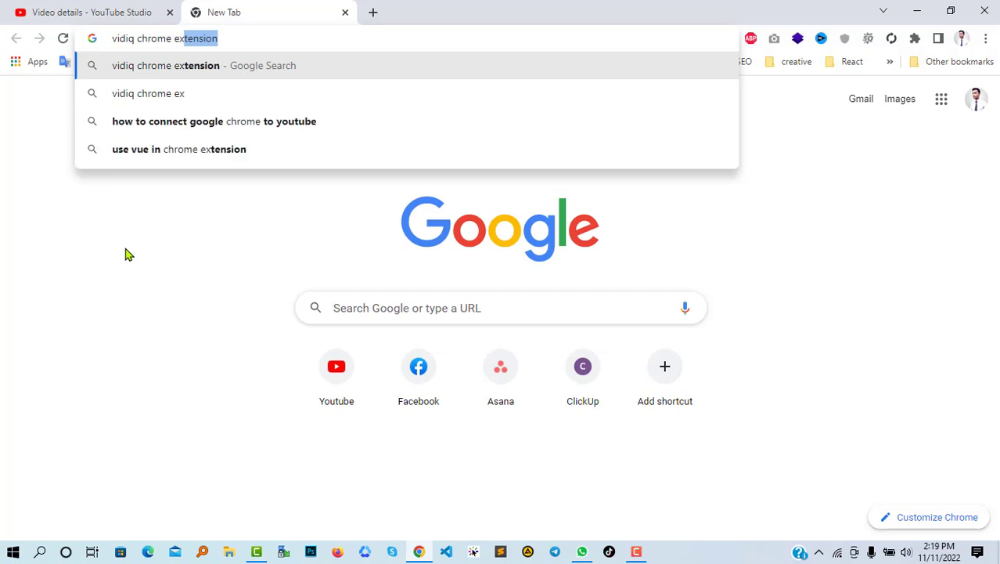
pyautogui.press('Return')
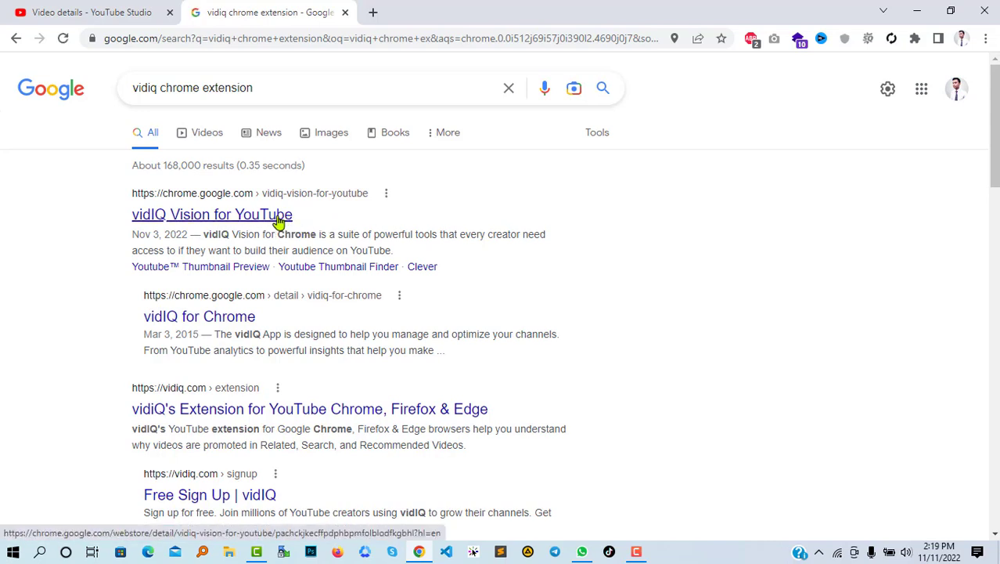
# View the vidIQ Vision for YouTube page in the Chrome Web Store, then close it and the search results to return to the video details
pyautogui.middleClick(279, 222)
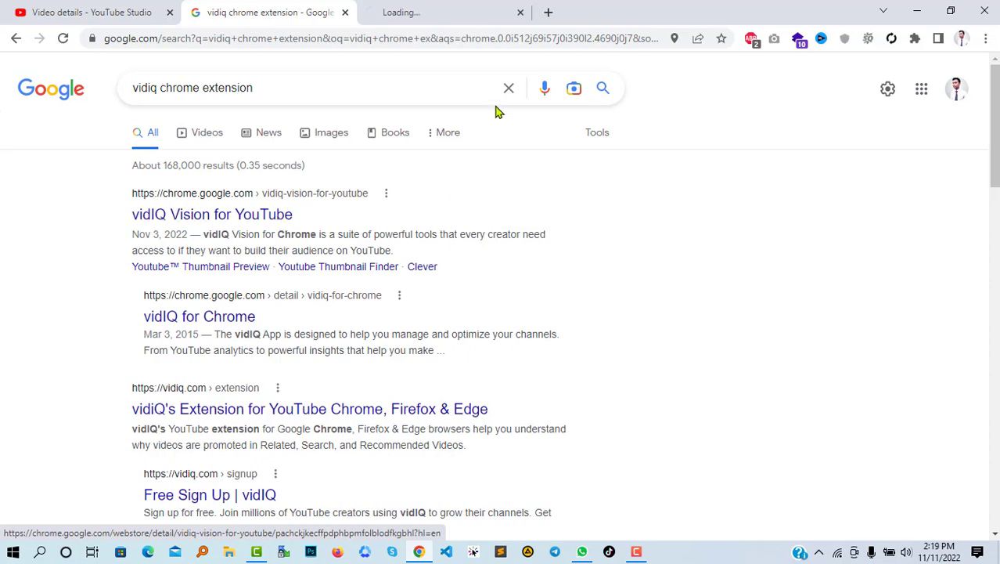
pyautogui.click(465, 8)
pyautogui.click(249, 6)
pyautogui.click(440, 8)
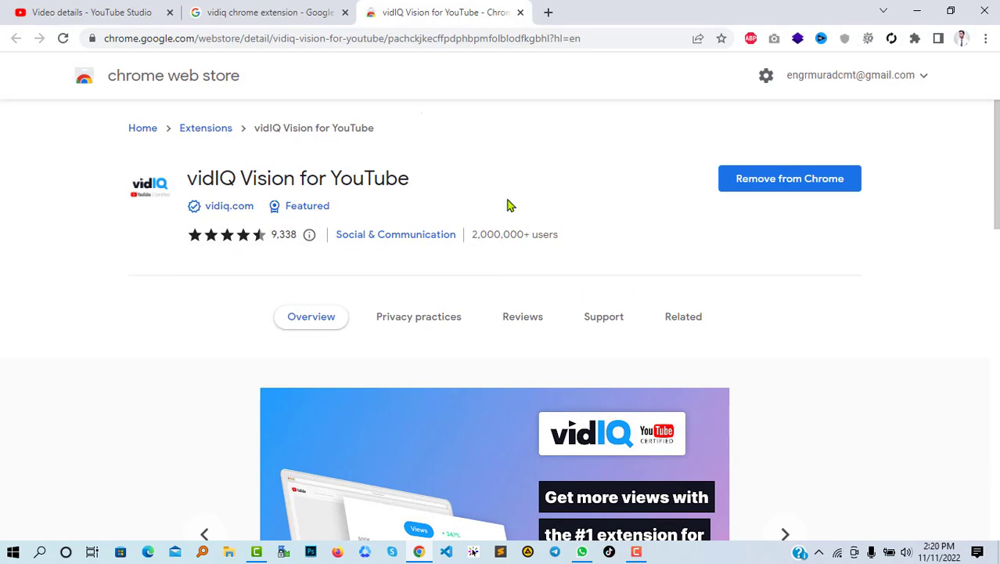
pyautogui.middleClick(393, 4)
pyautogui.middleClick(283, 4)
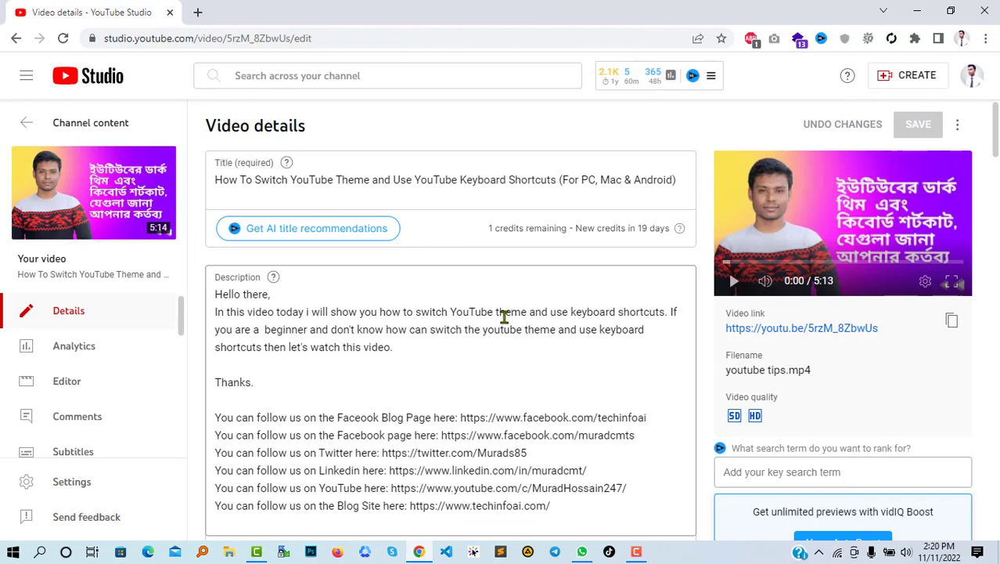
pyautogui.scroll(-3, 505, 318)
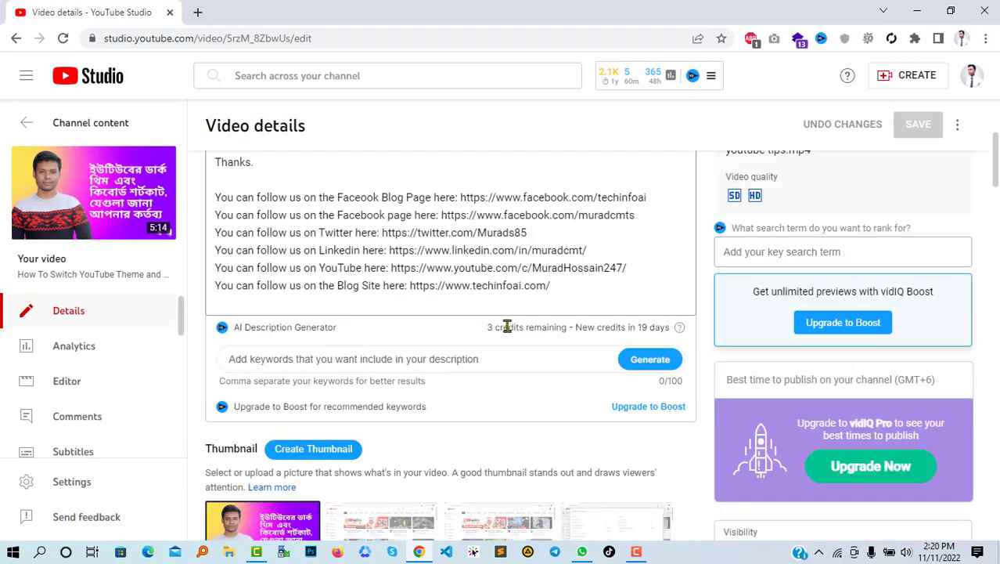
pyautogui.scroll(3, 508, 325)
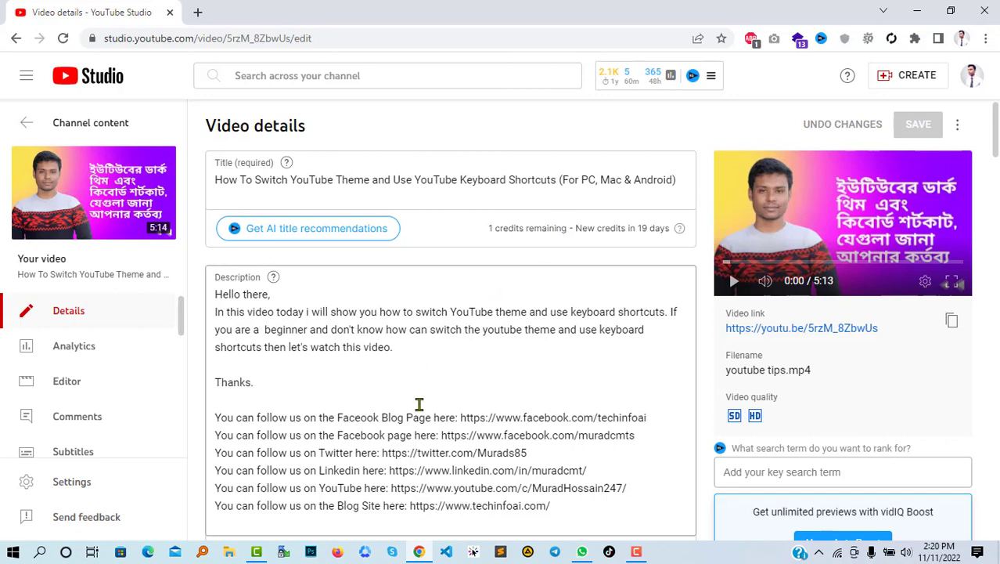
pyautogui.scroll(-3, 419, 405)
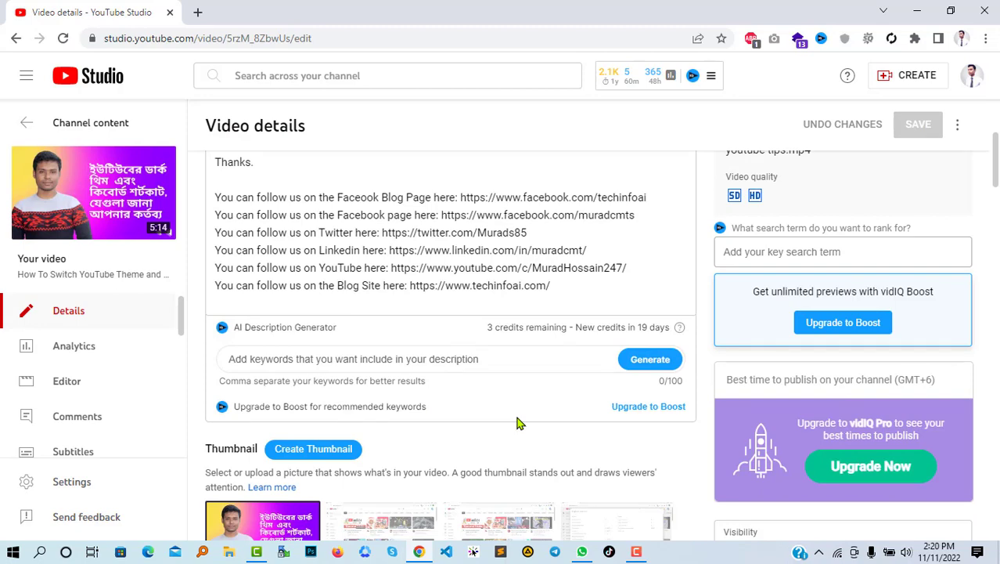
pyautogui.scroll(-3, 517, 422)
pyautogui.scroll(7, 516, 423)
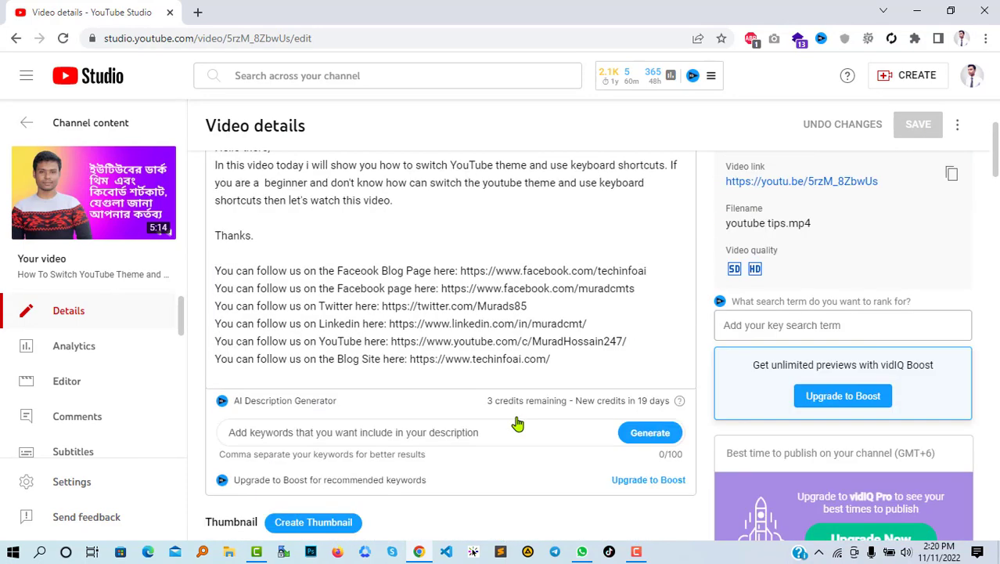